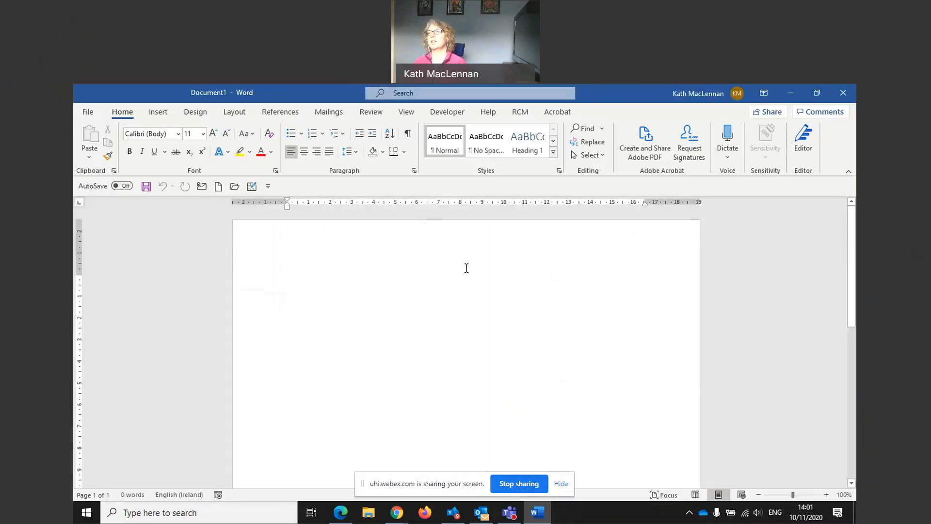
Format the new text as centred, 28-point Comic Sans MS before typing
left_click(304, 151)
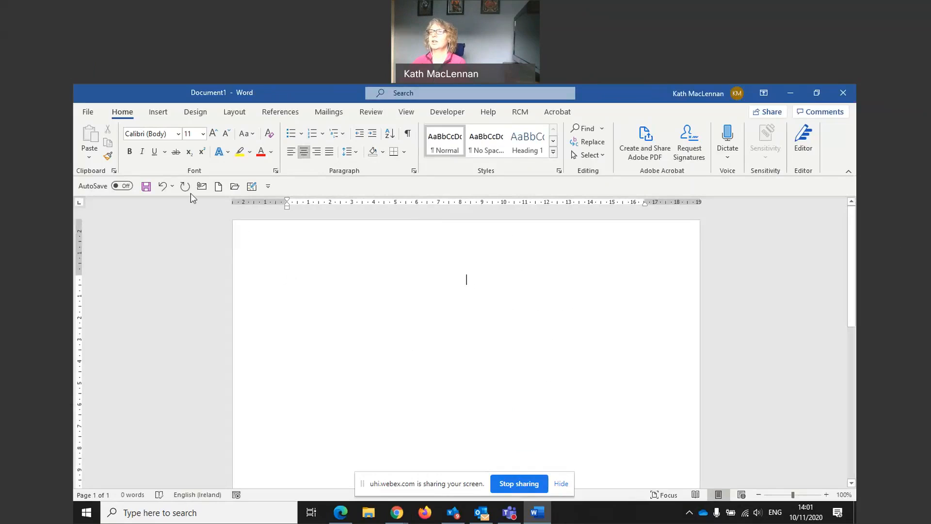
left_click(202, 136)
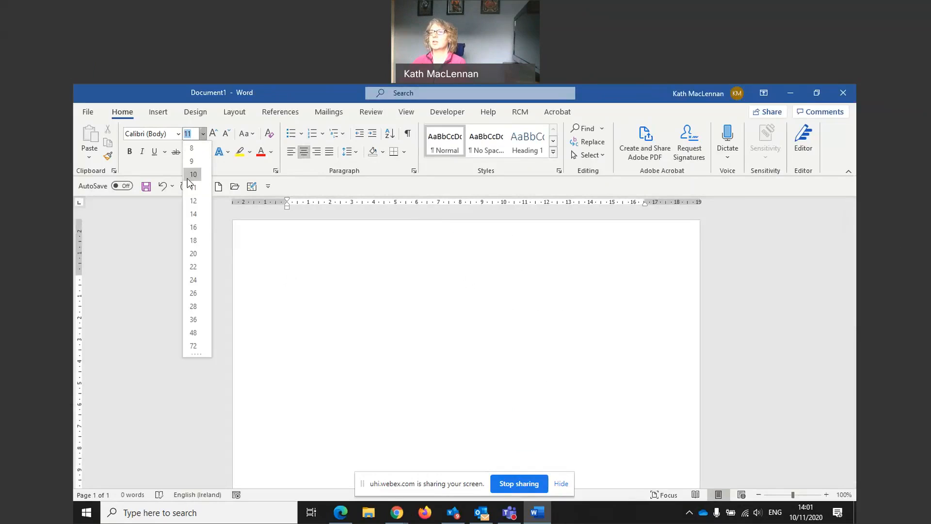
left_click(194, 310)
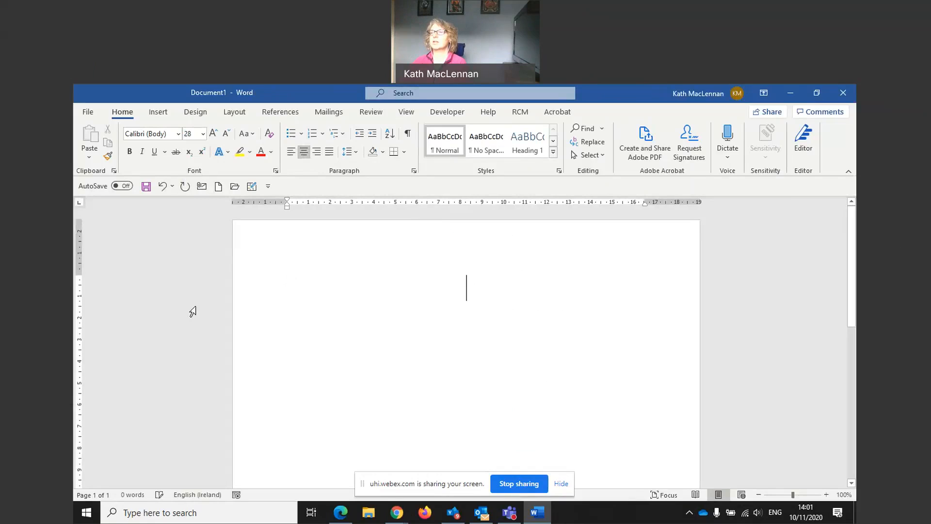
left_click(176, 133)
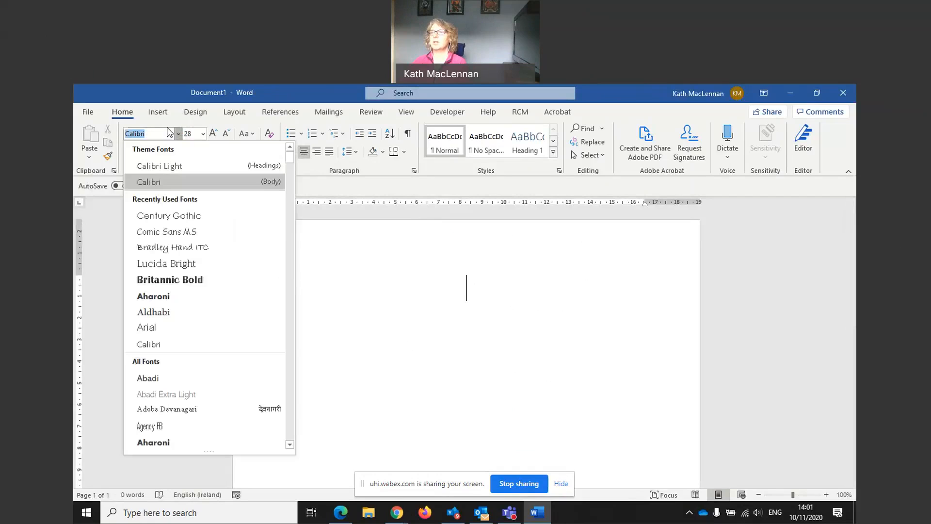
left_click(185, 234)
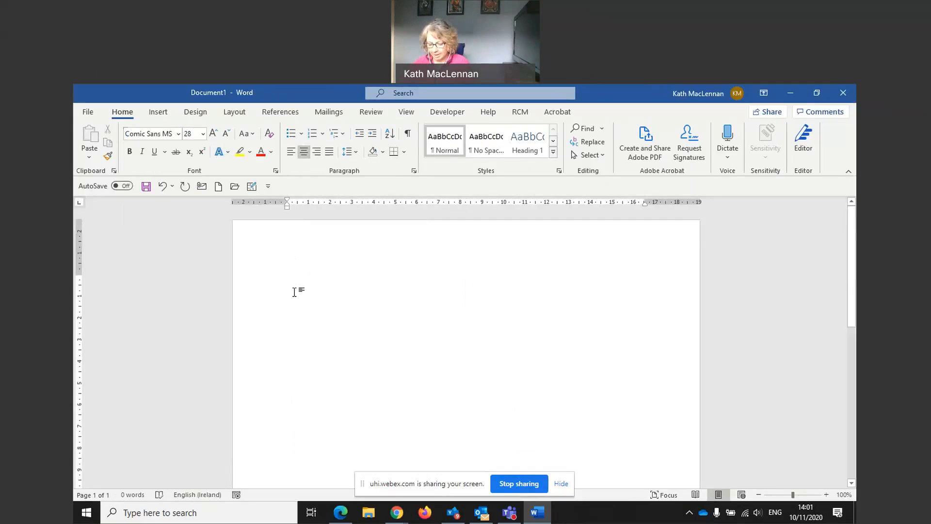
Type the heading: the host's first name followed by ’s Birthday Bash
type("Kath")
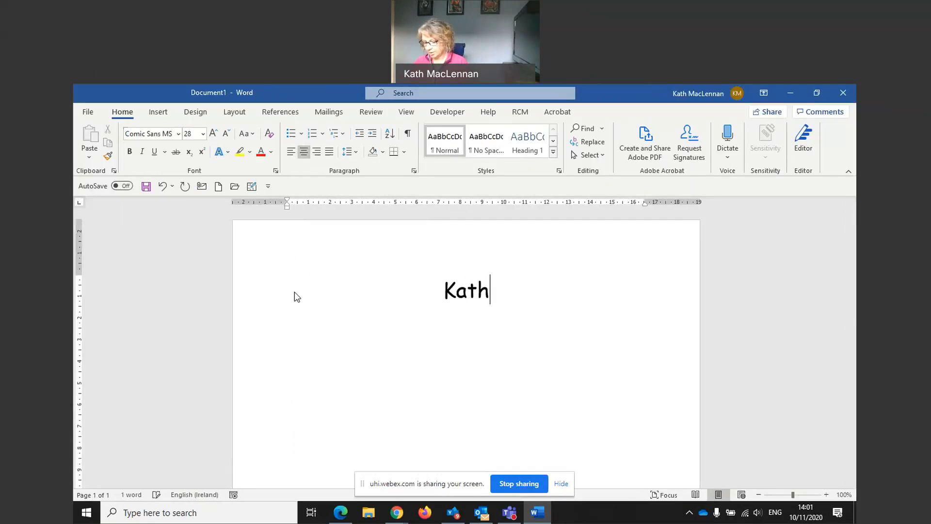
type("'s Brio")
key("BackSpace")
key("BackSpace")
key("BackSpace")
type("irt")
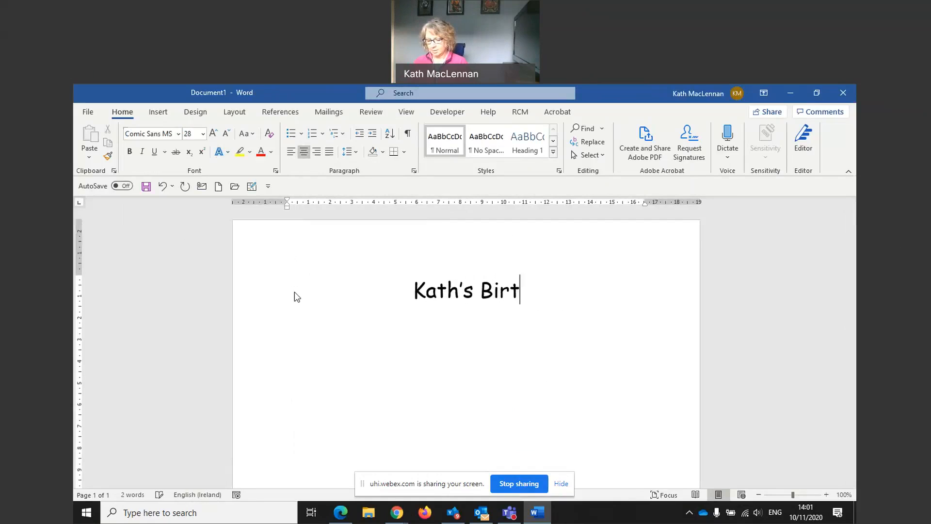
type("hday Bash")
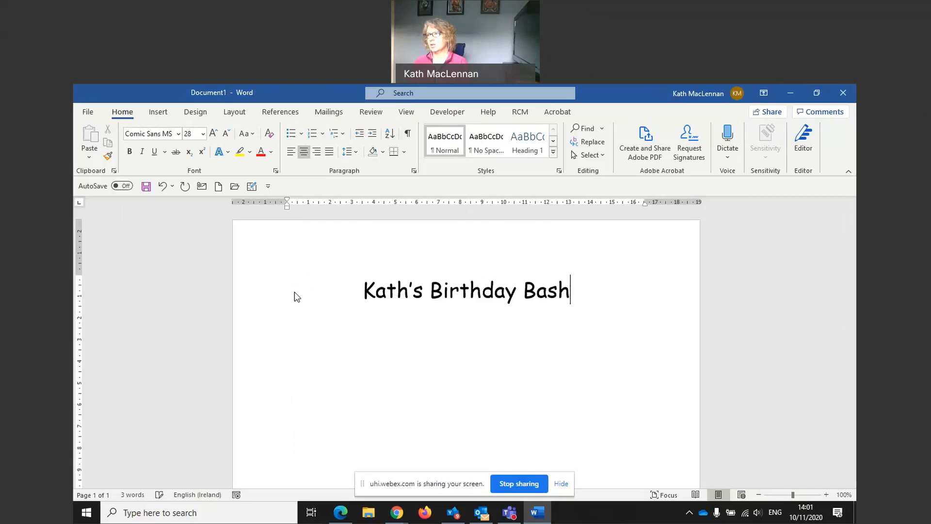
Start a new line and type Post Lockdown Laughs
key("Return")
type("Post L")
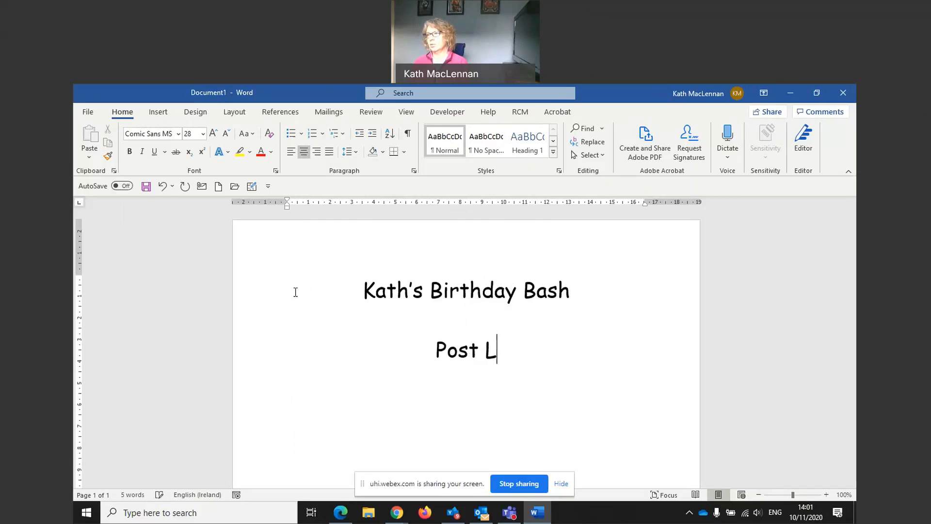
type("ockdown")
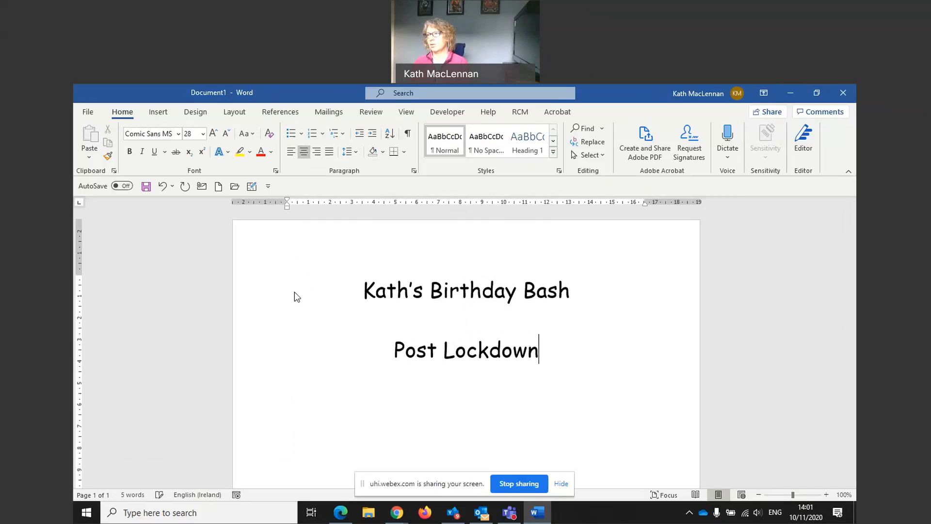
type(" Laughs")
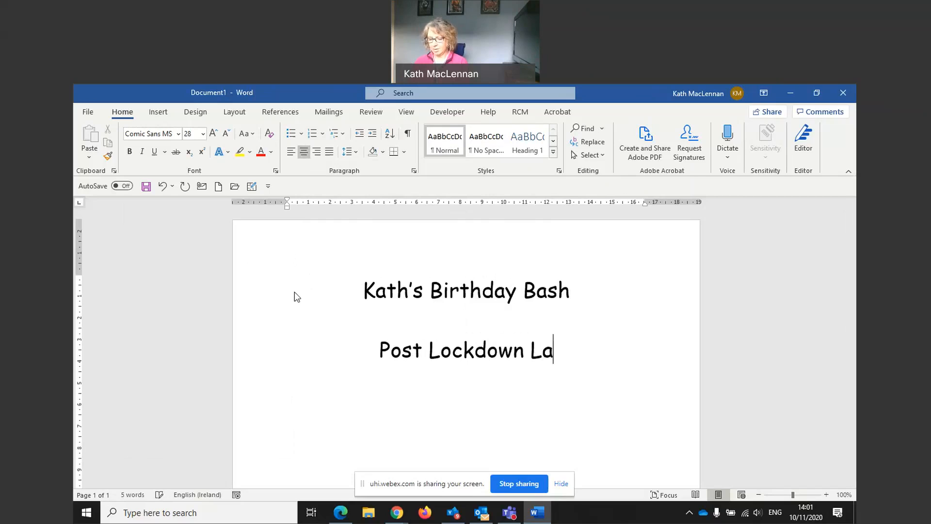
key("BackSpace")
type("hs")
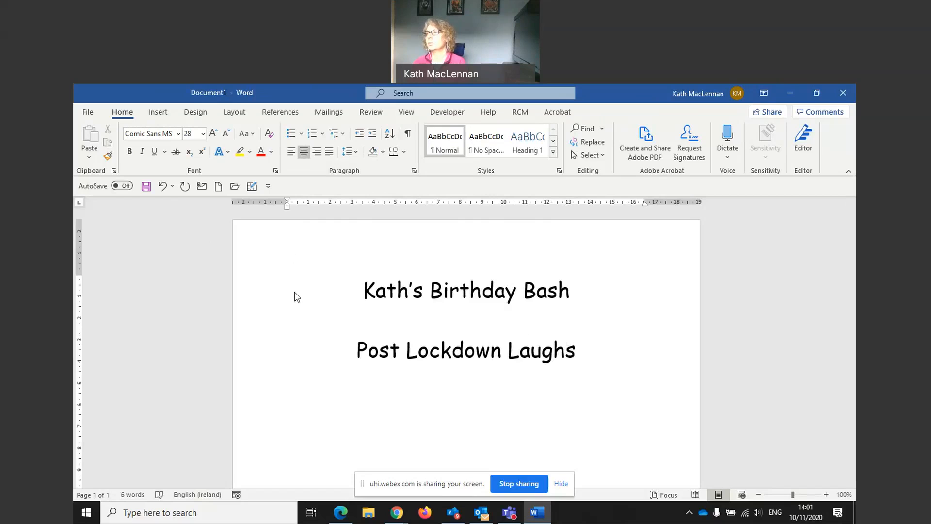
Add a line reading Saturday 21st March 2021
type("Saturda")
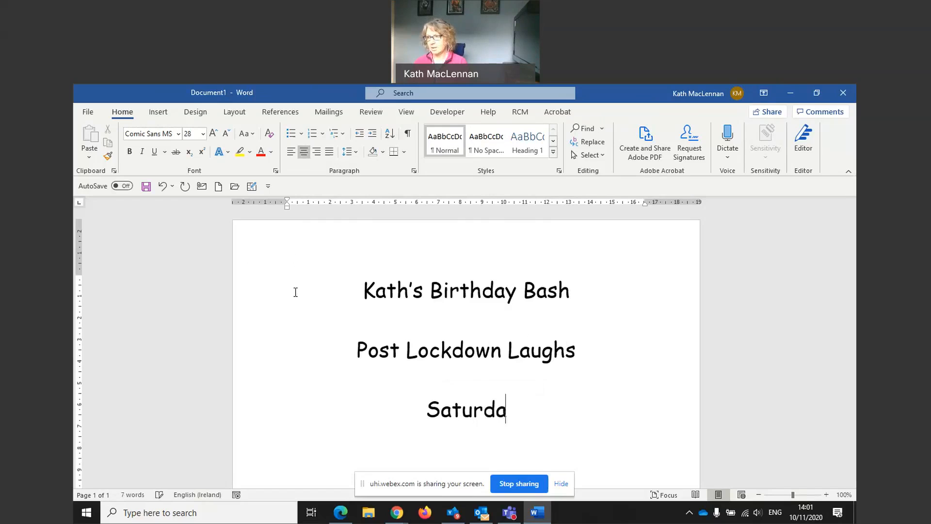
type("y 2")
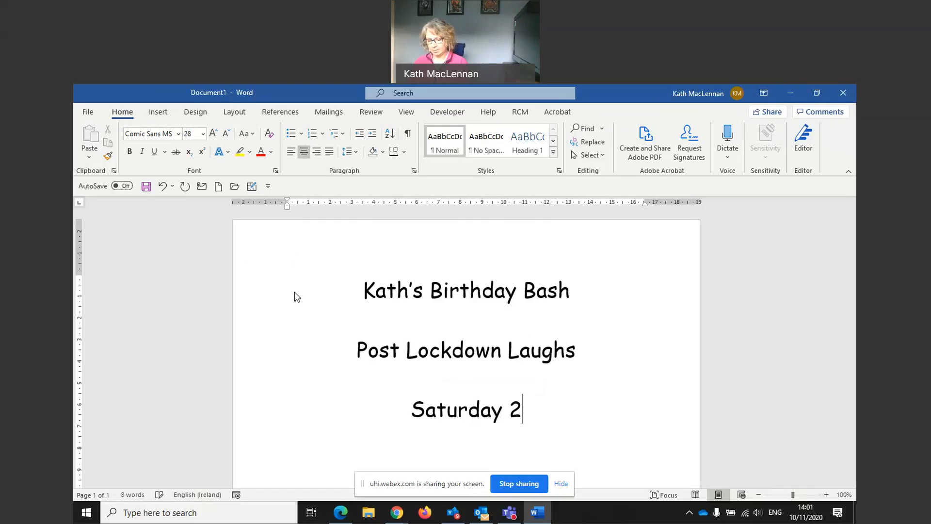
type("1st")
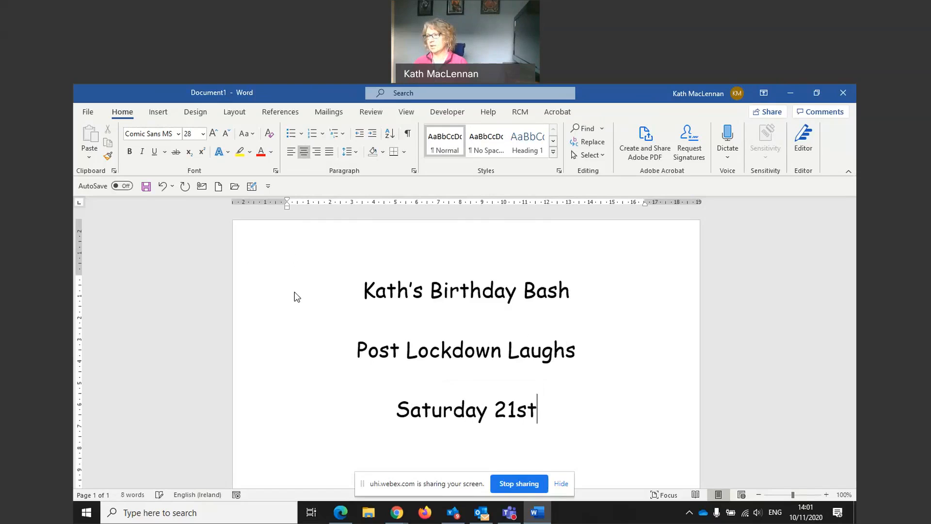
type(" March 2021")
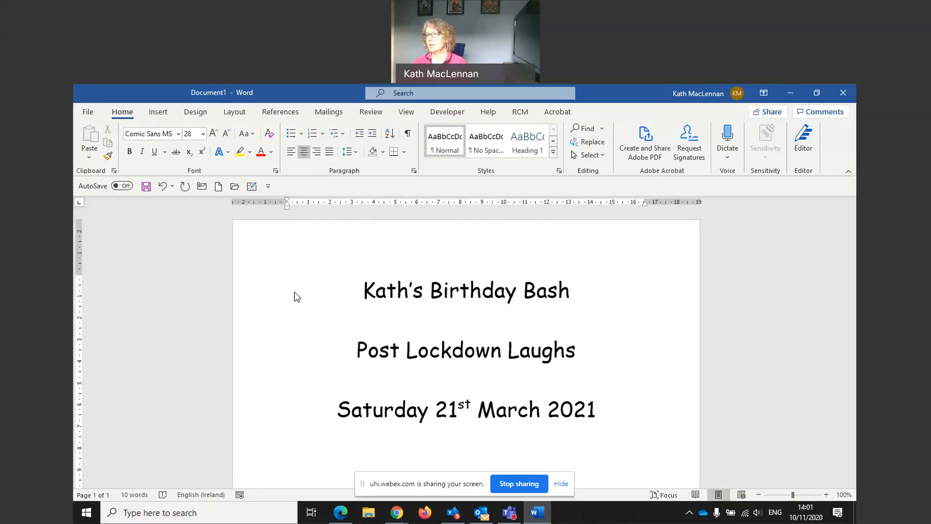
Set the page's vertical alignment to Center in the page setup for the whole document
left_click(378, 311)
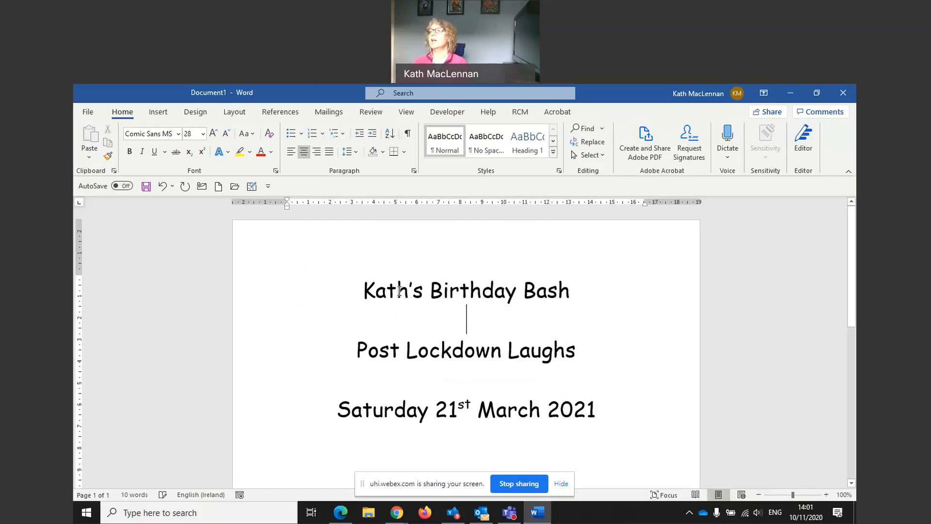
scroll(377, 345, "down", 10)
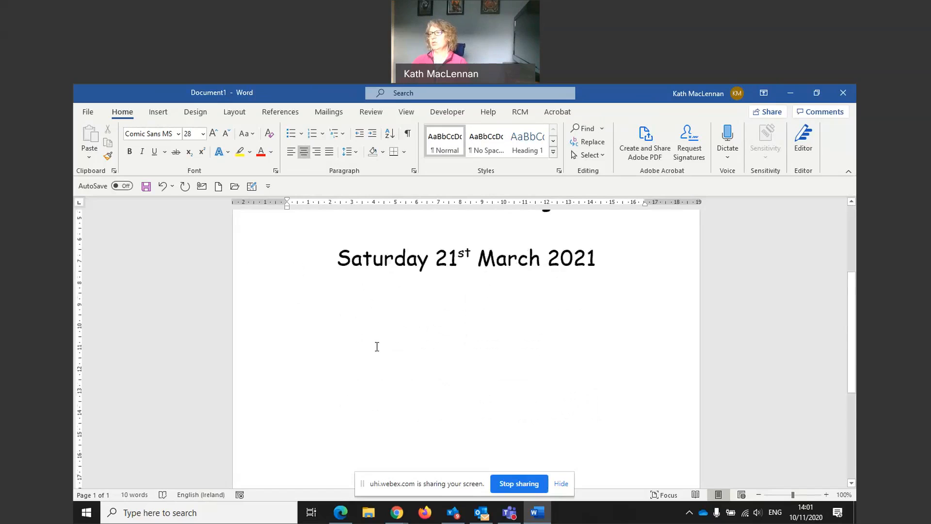
scroll(377, 346, "up", 10)
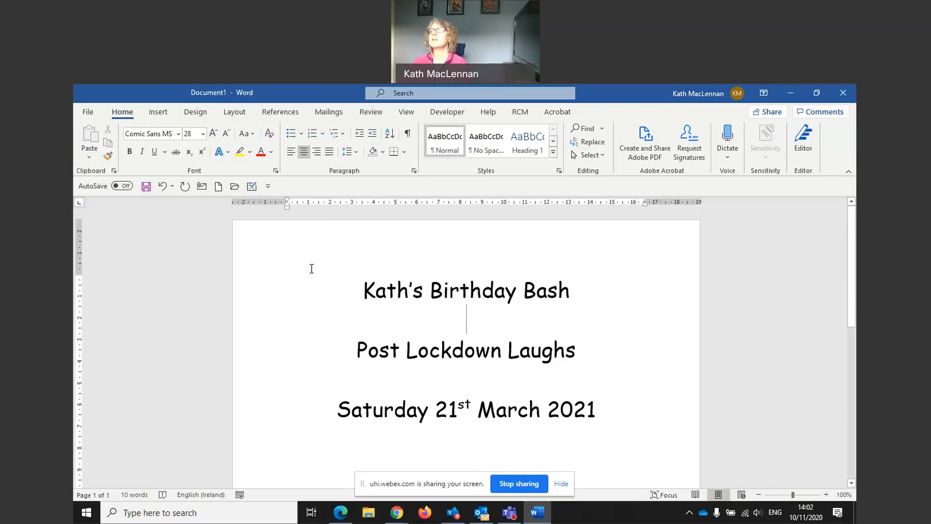
left_click(232, 114)
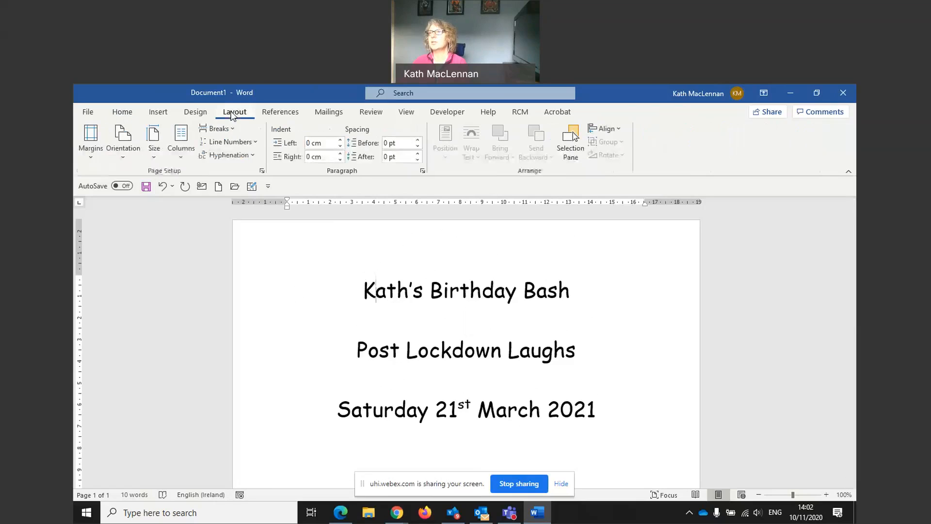
left_click(262, 170)
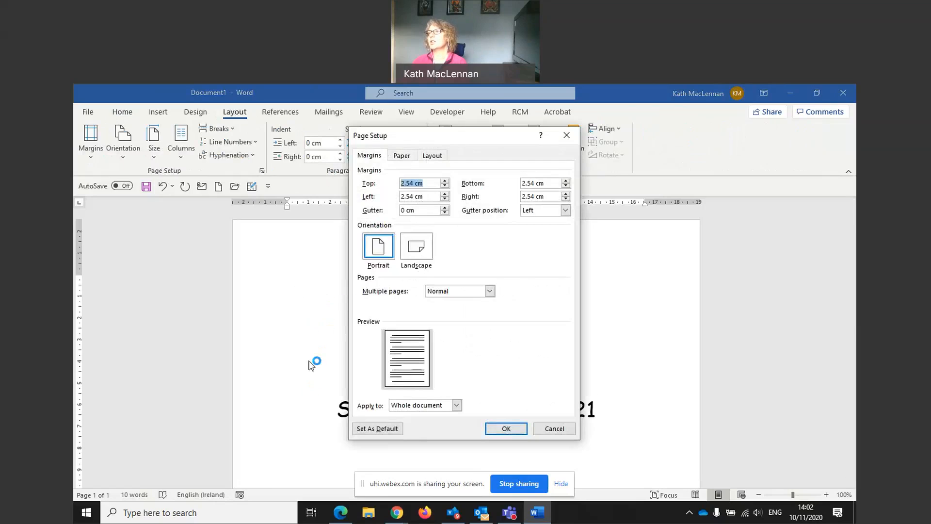
left_click(431, 157)
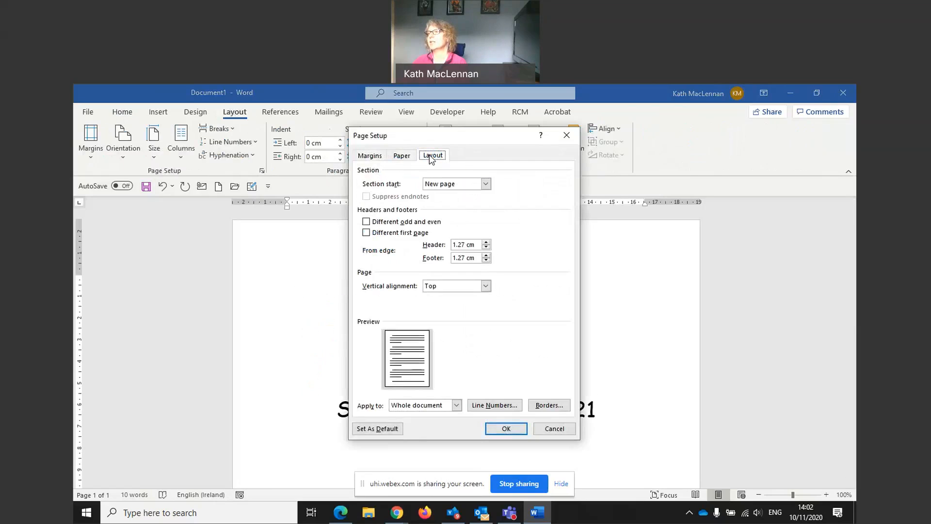
left_click(485, 286)
left_click(449, 298)
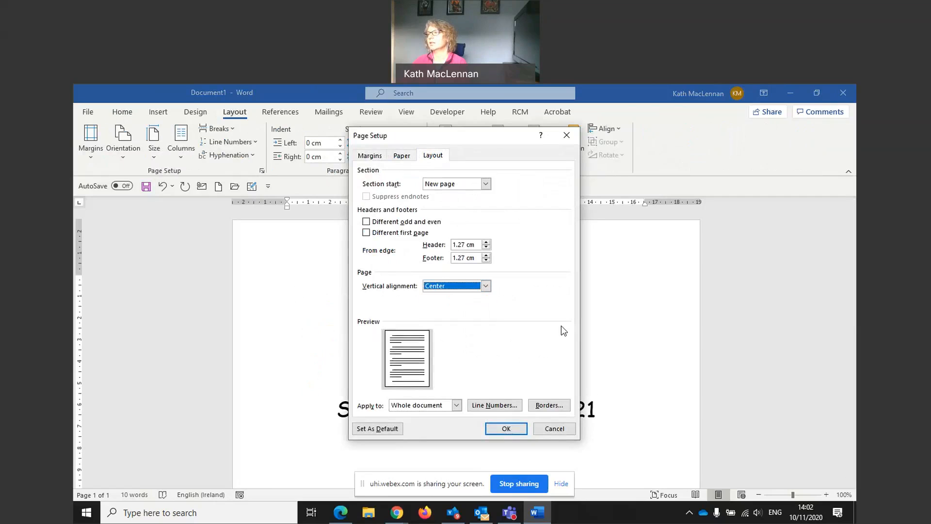
left_click(507, 429)
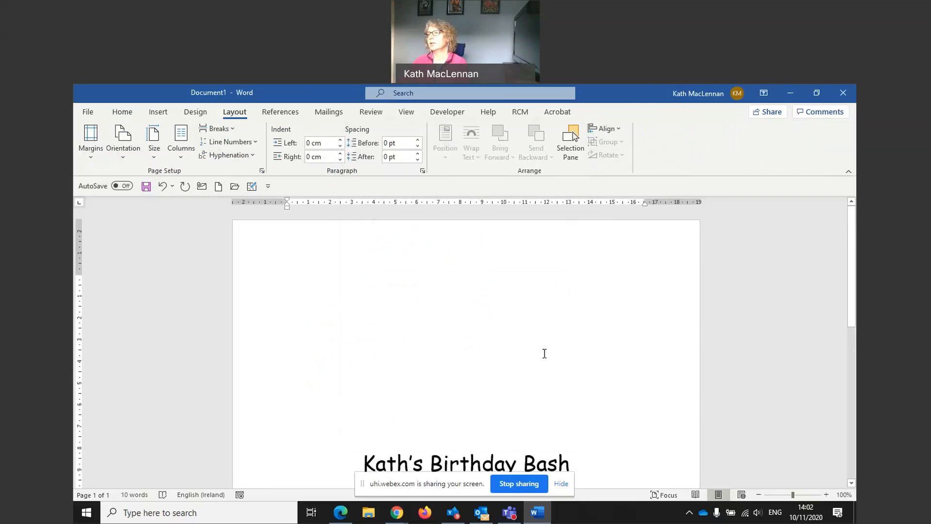
Open the stock images picker and search for party
scroll(544, 353, "down", 8)
scroll(542, 354, "up", 4)
scroll(542, 353, "up", 3)
scroll(543, 356, "down", 5)
scroll(547, 346, "up", 4)
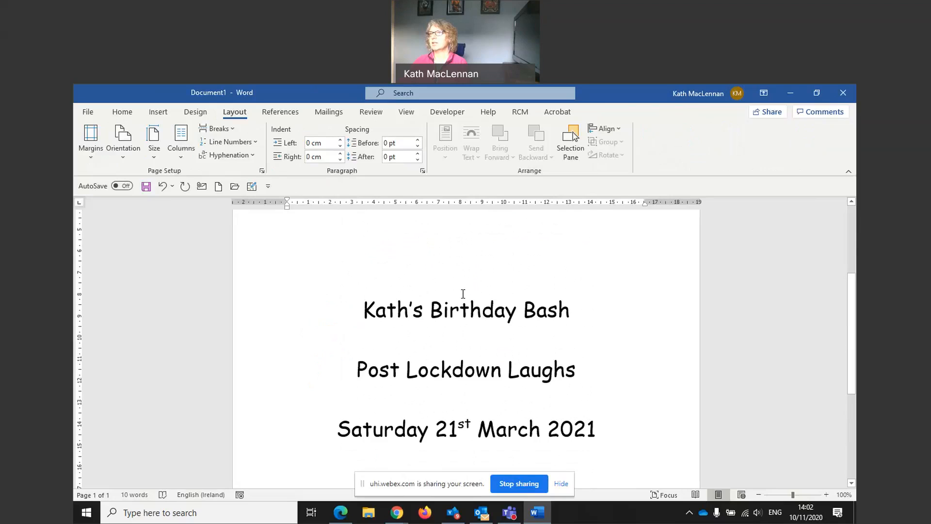
left_click(157, 114)
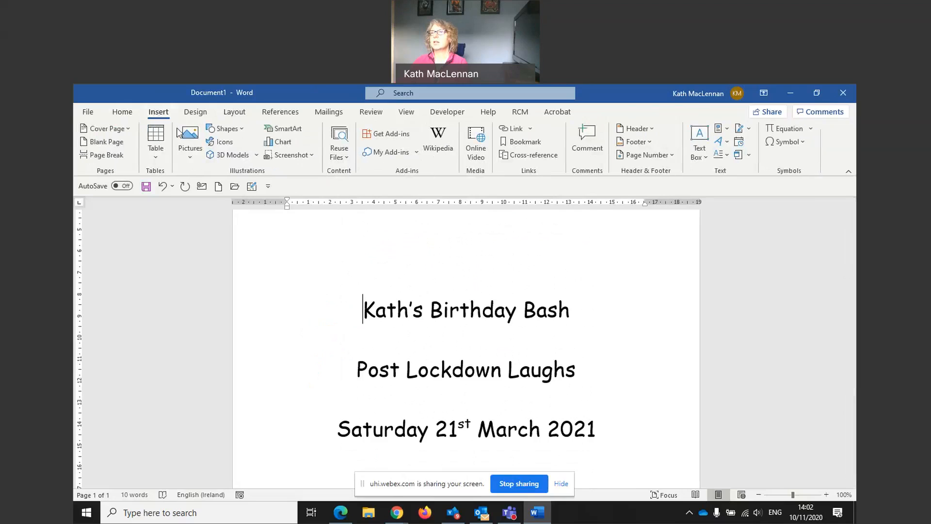
left_click(187, 151)
left_click(206, 203)
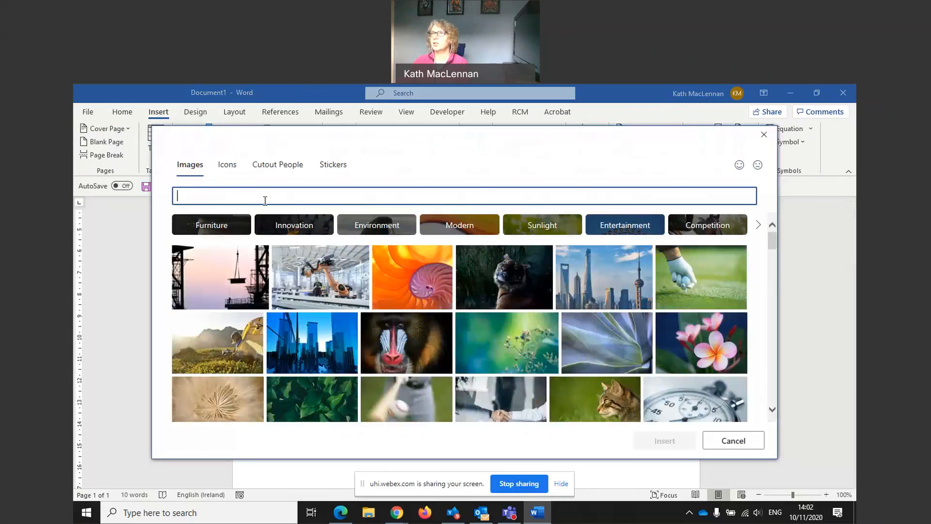
type("party")
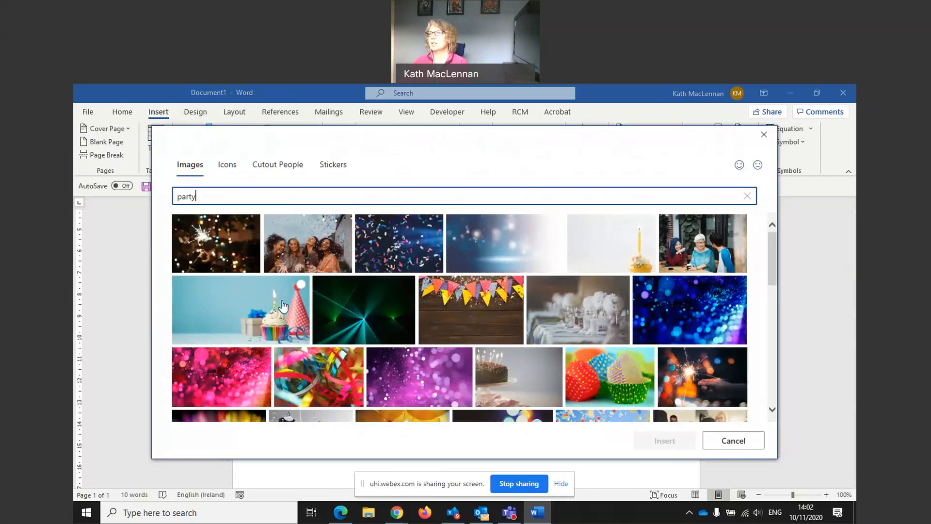
Insert the sparkler photo from the party search results into the document
scroll(396, 260, "down", 3)
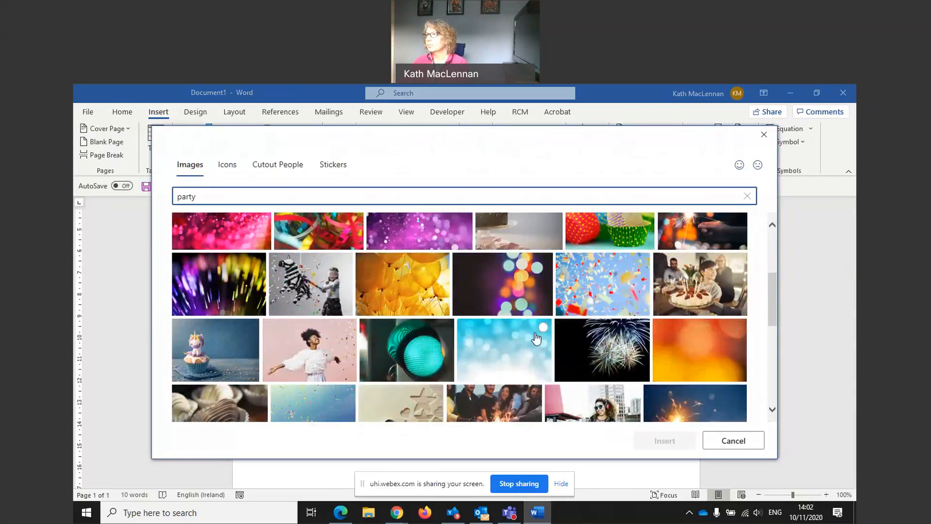
scroll(536, 339, "down", 3)
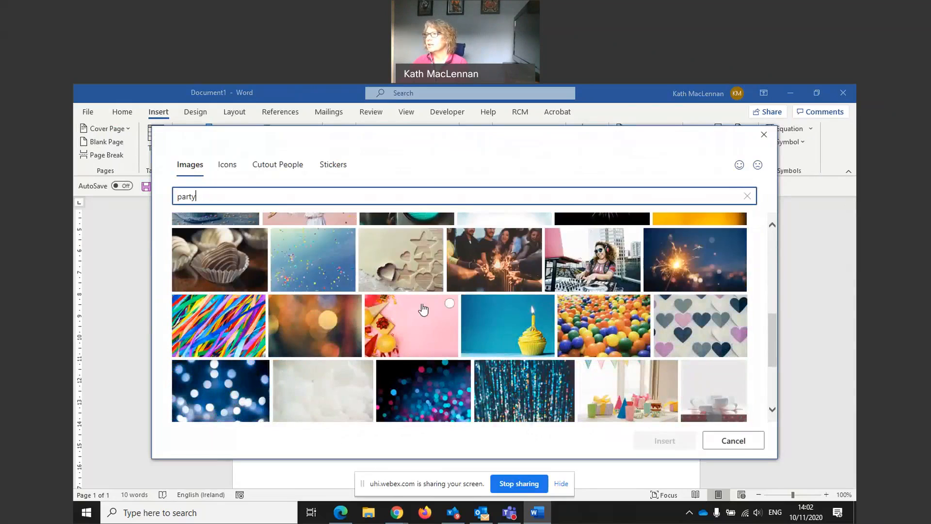
scroll(324, 318, "down", 3)
scroll(323, 319, "up", 3)
scroll(324, 319, "up", 5)
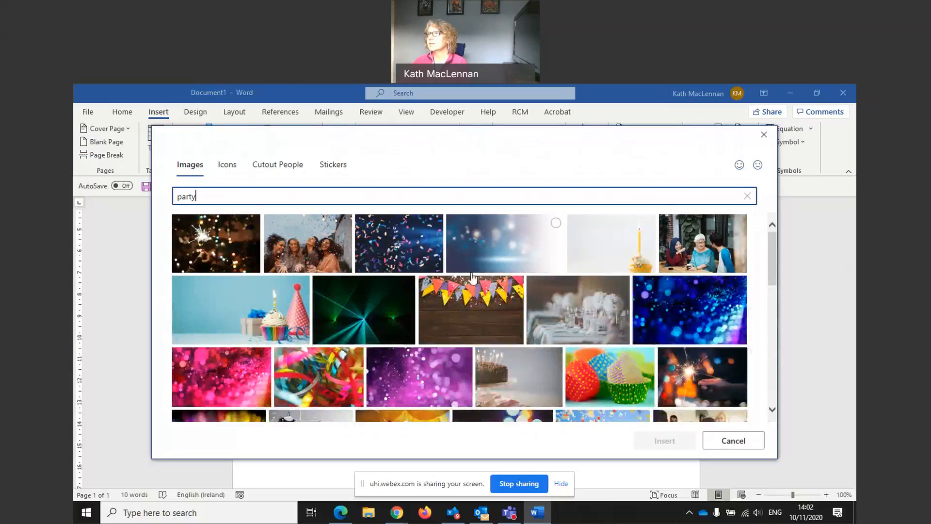
left_click(224, 248)
left_click(641, 446)
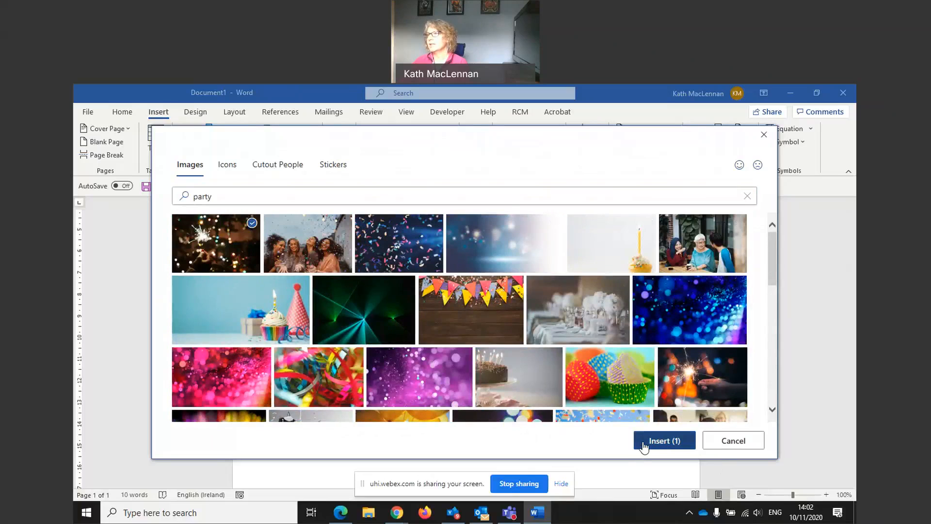
Shrink the sparkler photo to about 4.68 by 7.03 cm and position it at the top centre with text wrapping
left_click_drag(645, 412, 438, 276)
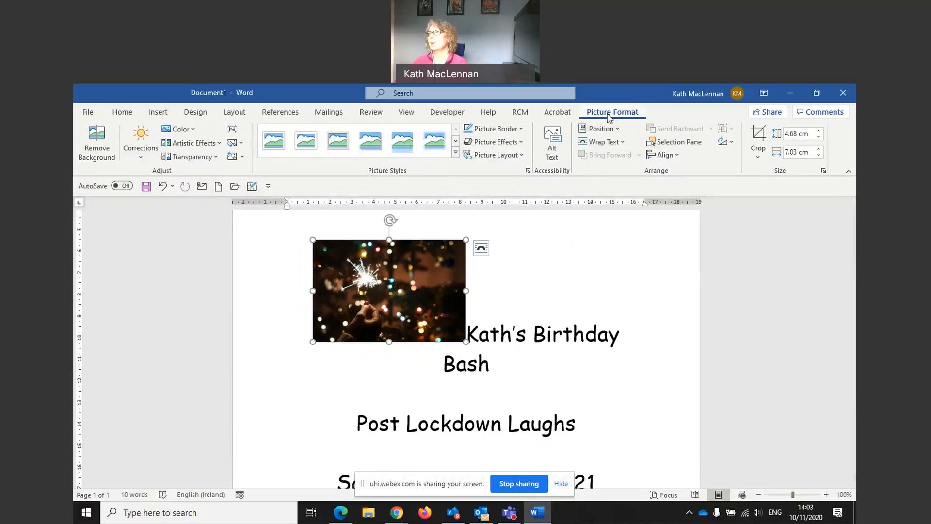
left_click(551, 290)
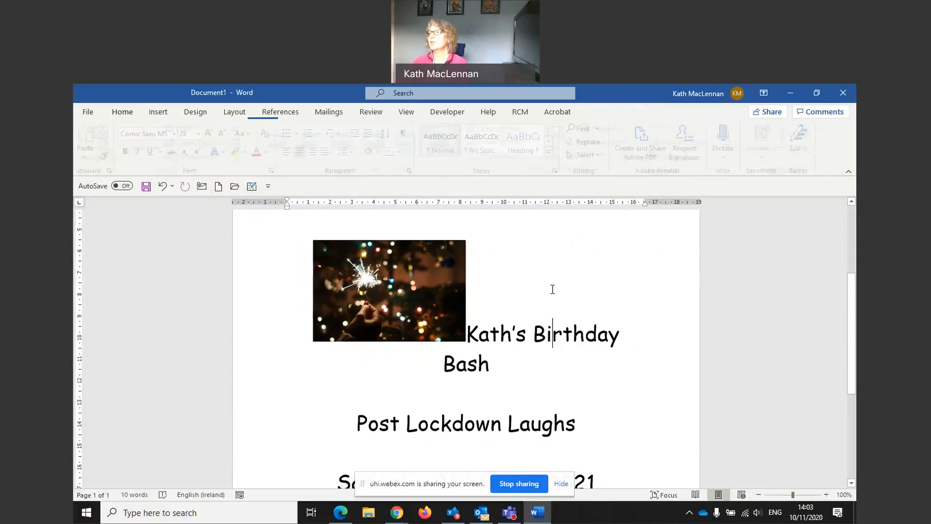
left_click(425, 288)
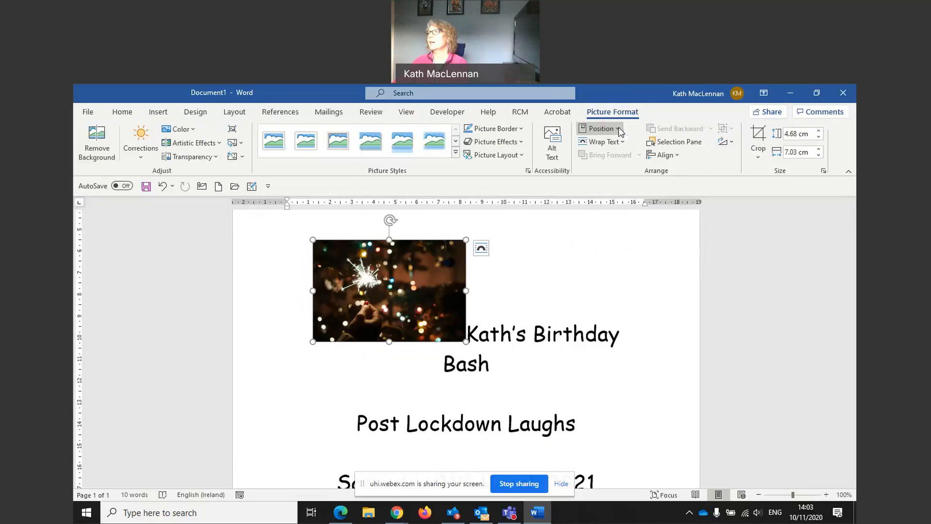
left_click(602, 129)
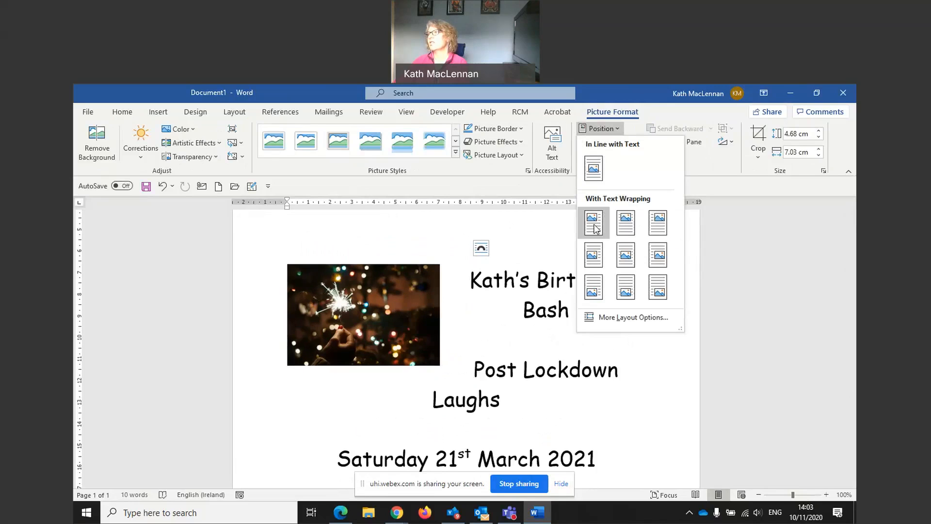
left_click(626, 224)
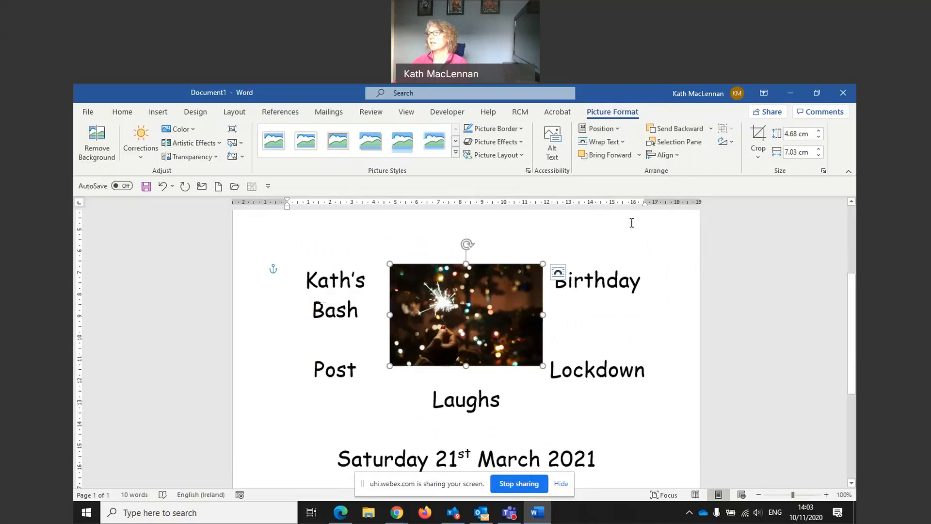
left_click(309, 279)
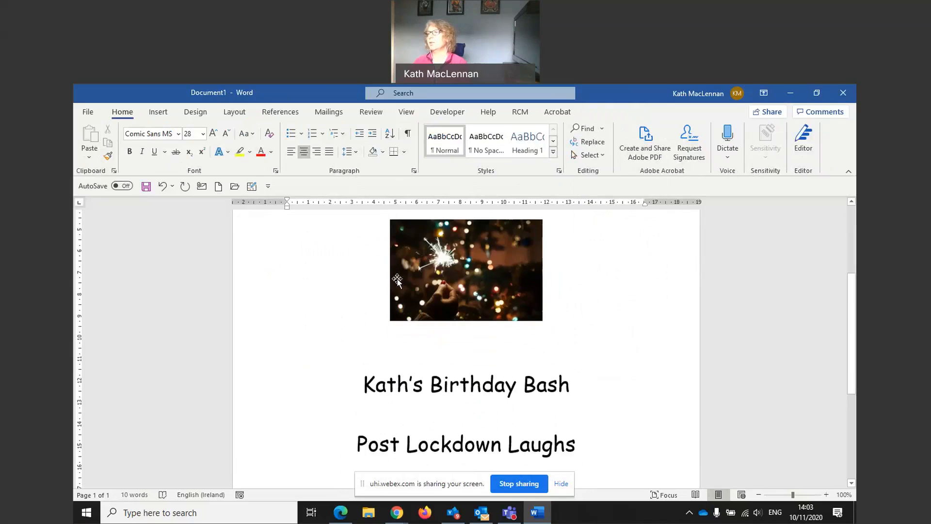
Open the stock images picker and search for champagne
scroll(436, 307, "down", 3)
scroll(436, 306, "up", 3)
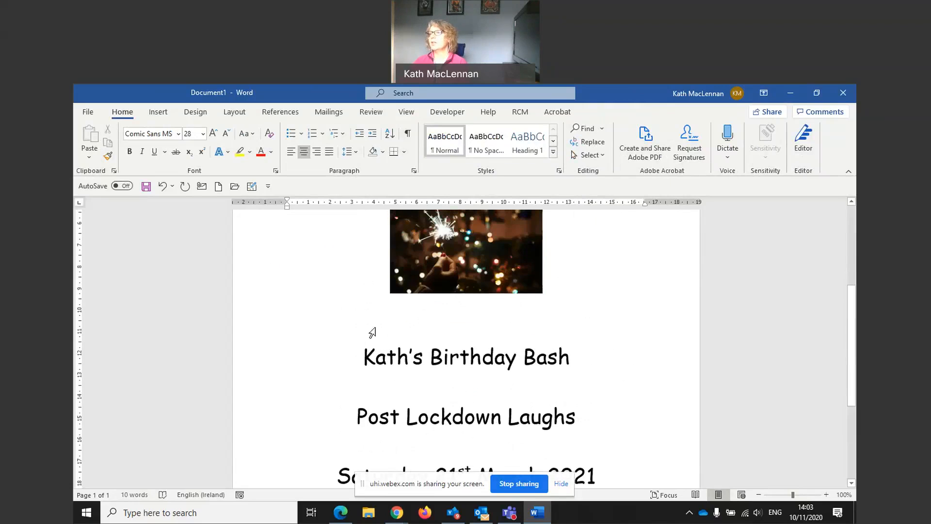
scroll(391, 282, "up", 1)
scroll(391, 281, "down", 2)
left_click(158, 112)
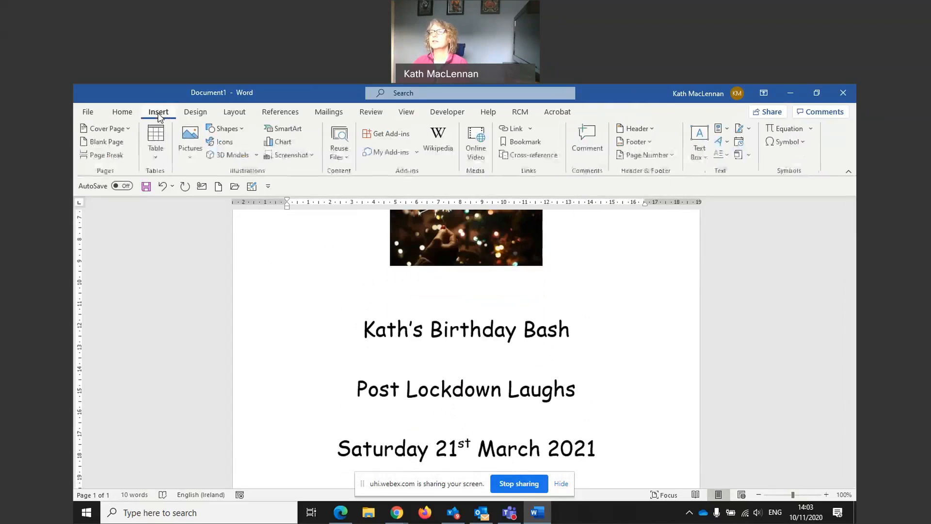
left_click(182, 153)
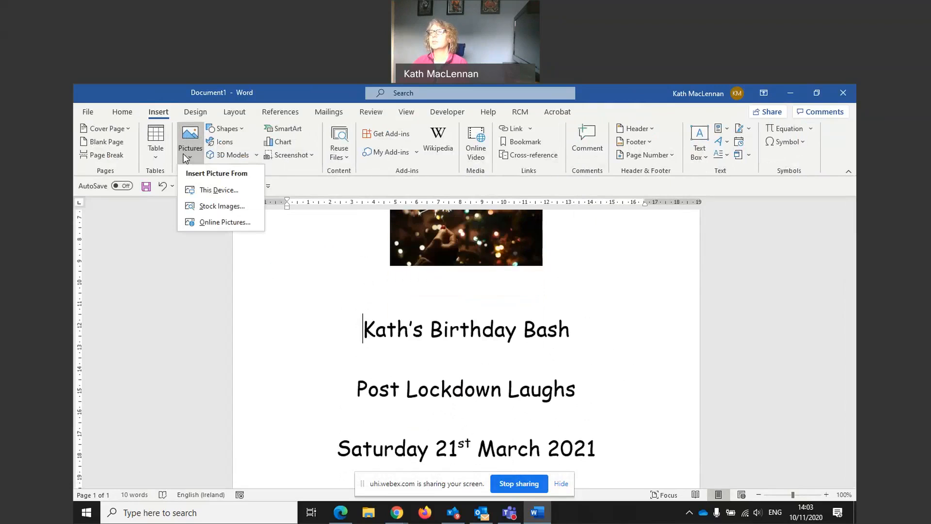
left_click(204, 206)
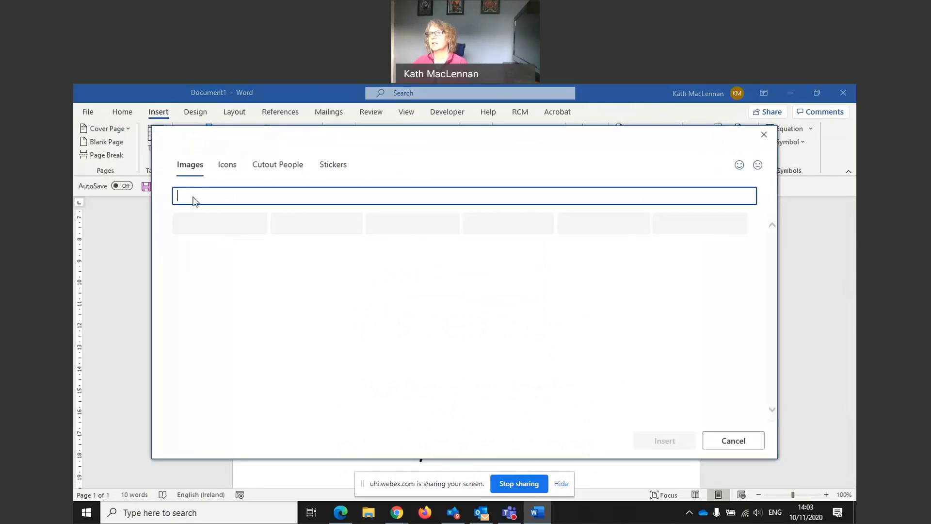
type("cha")
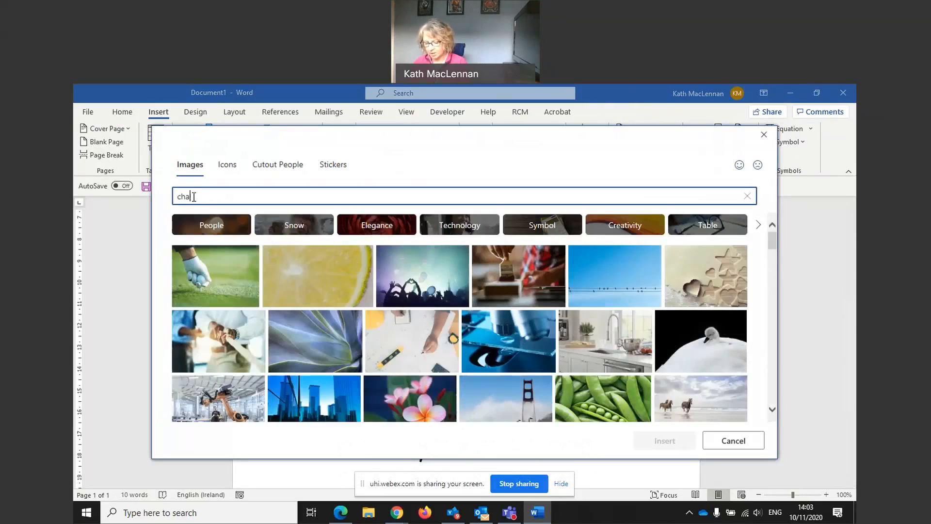
type("mpagne")
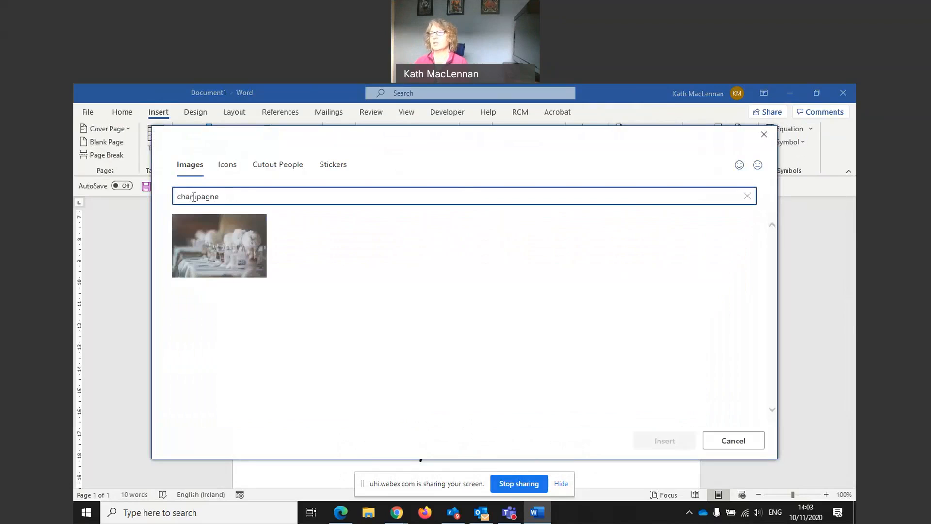
Insert the champagne dining-table photo and shrink it to about 4.65 by 6.98 cm
left_click(205, 235)
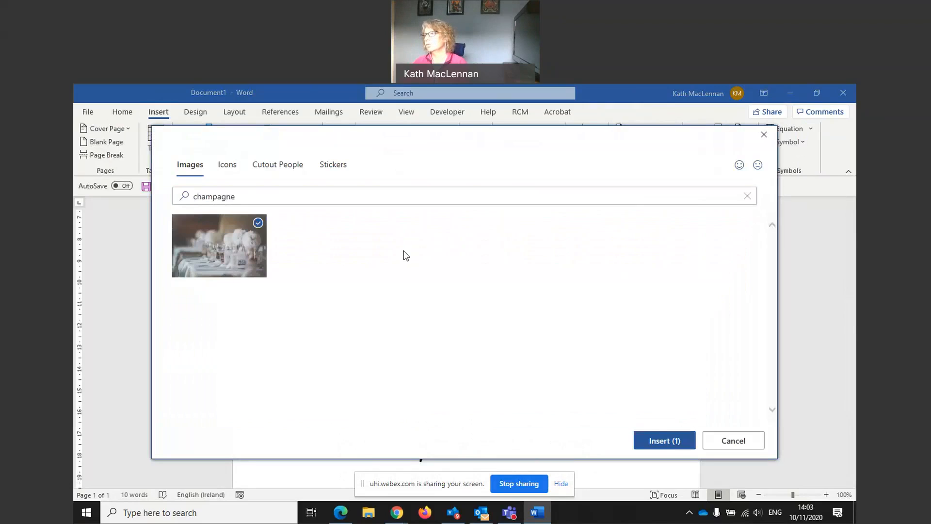
left_click(664, 440)
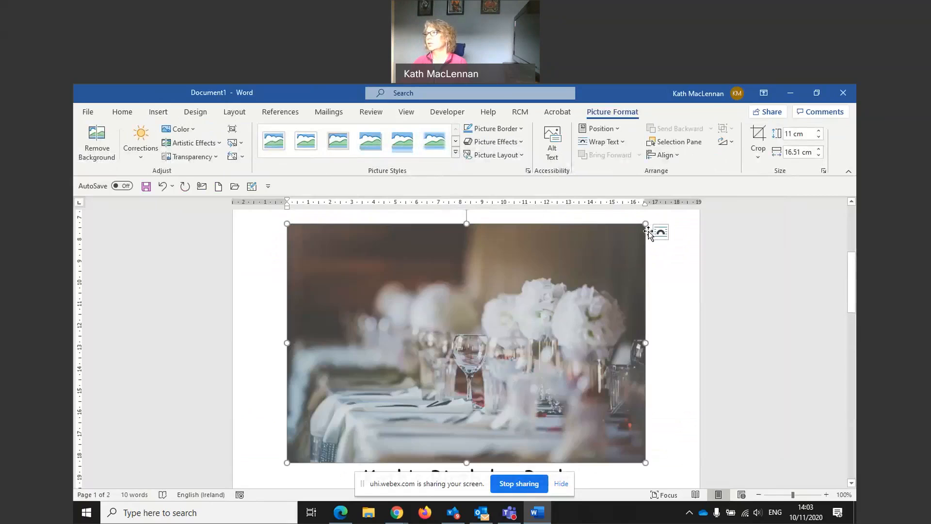
left_click_drag(645, 224, 504, 300)
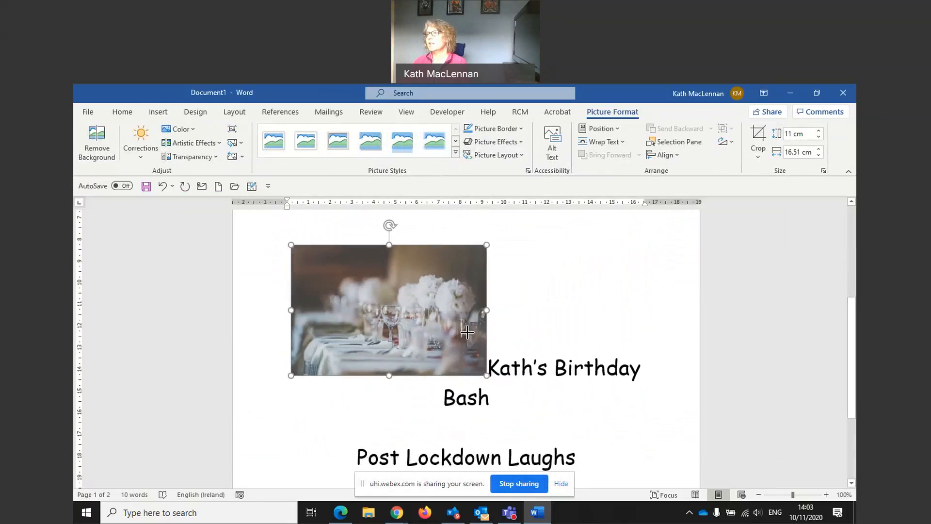
left_click_drag(487, 245, 442, 275)
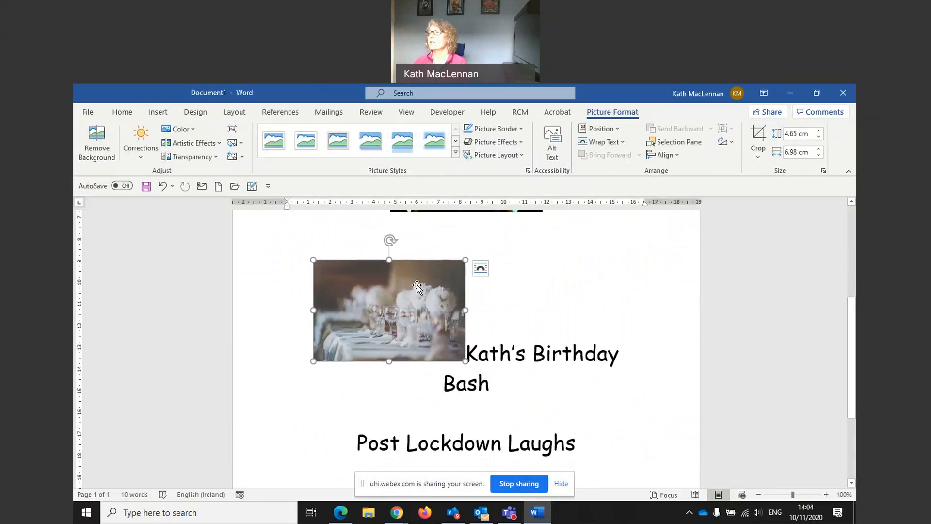
Position the champagne photo at the bottom left of the page with text wrapping
left_click(530, 292)
left_click(416, 294)
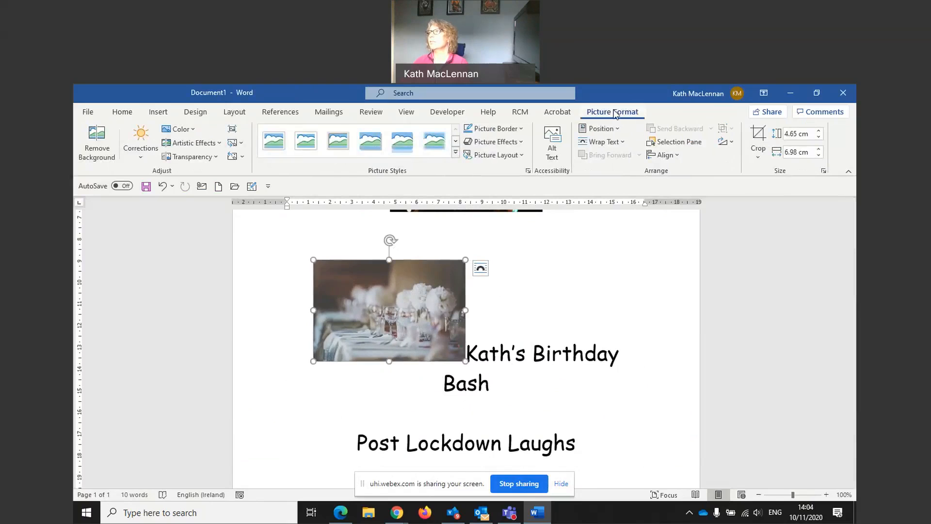
left_click(600, 129)
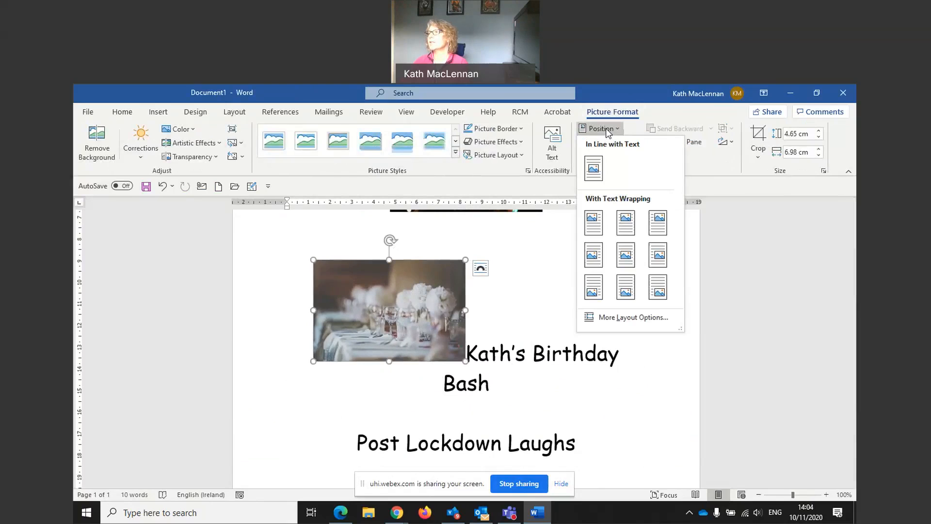
left_click(592, 292)
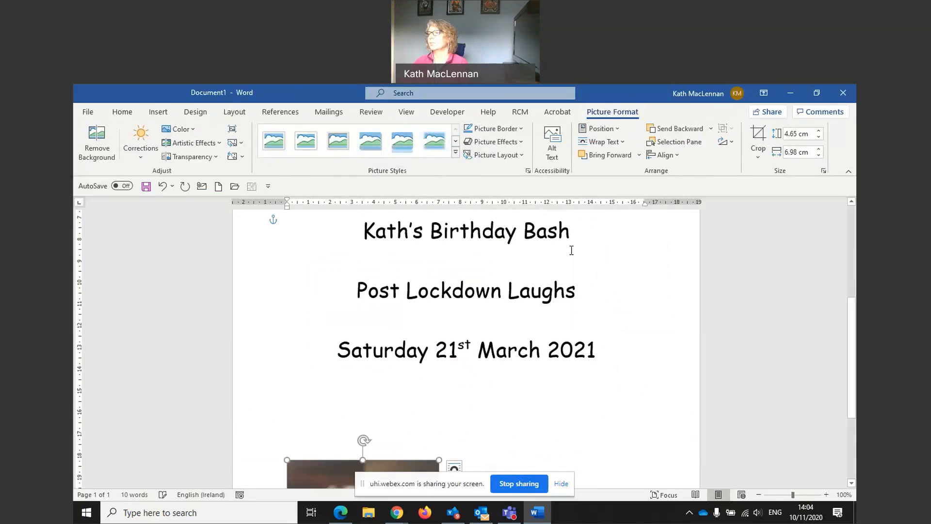
Open the stock images picker and search for cake
scroll(554, 352, "down", 4)
scroll(564, 356, "up", 2)
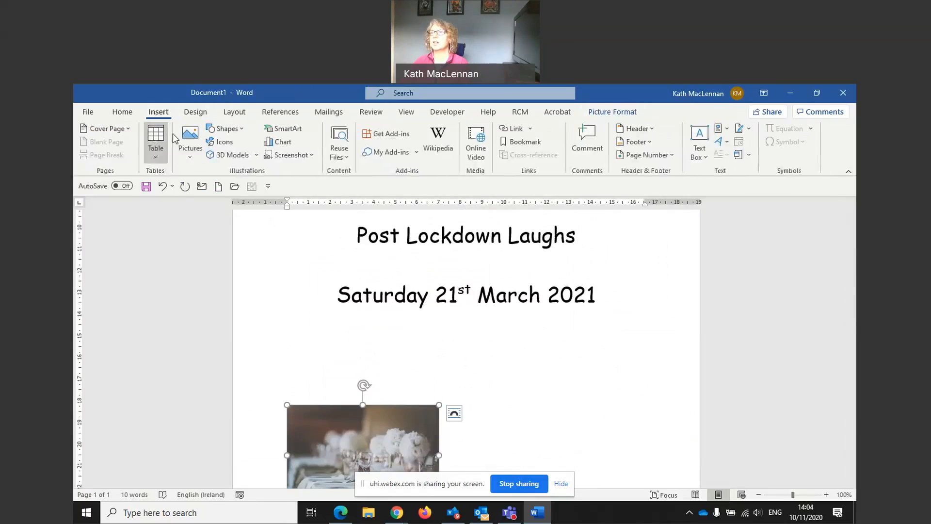
left_click(190, 157)
left_click(208, 206)
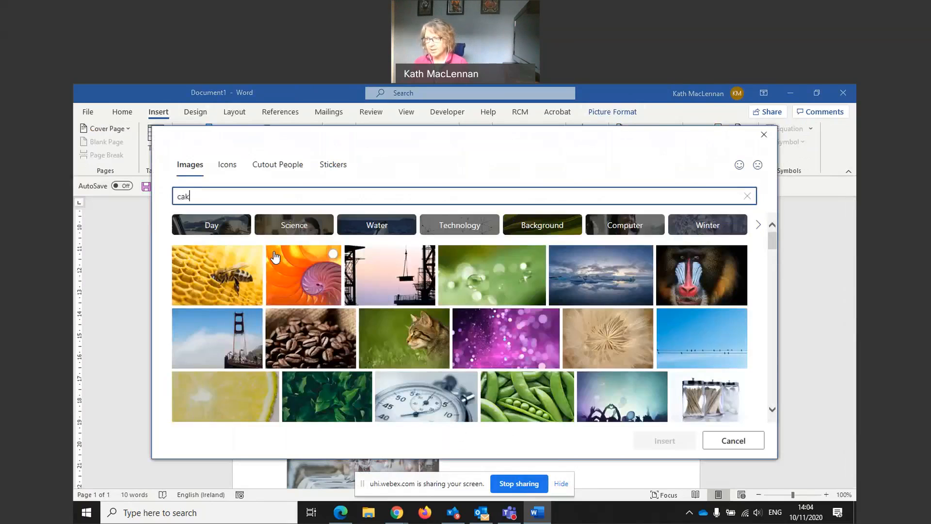
type("cake")
key("Return")
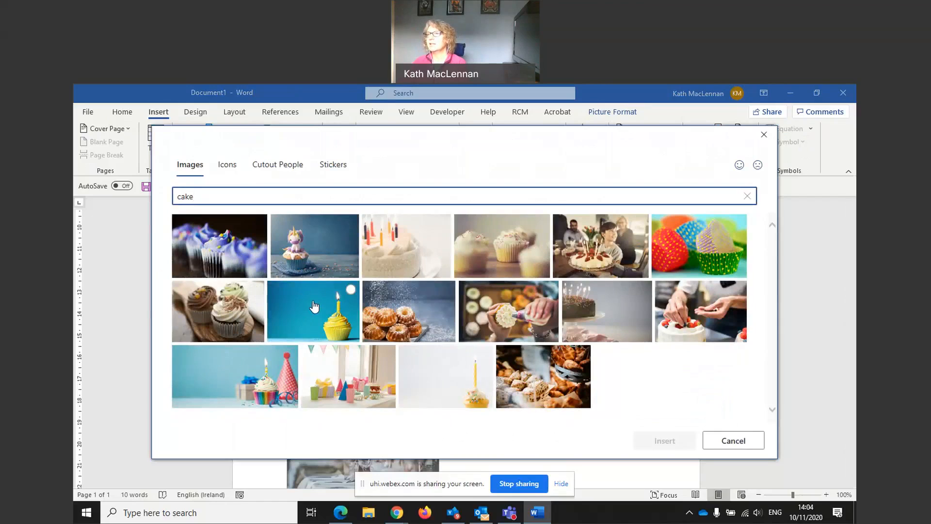
Insert the yellow cupcake photo and shrink it to about 4.23 by 6.35 cm
left_click(314, 306)
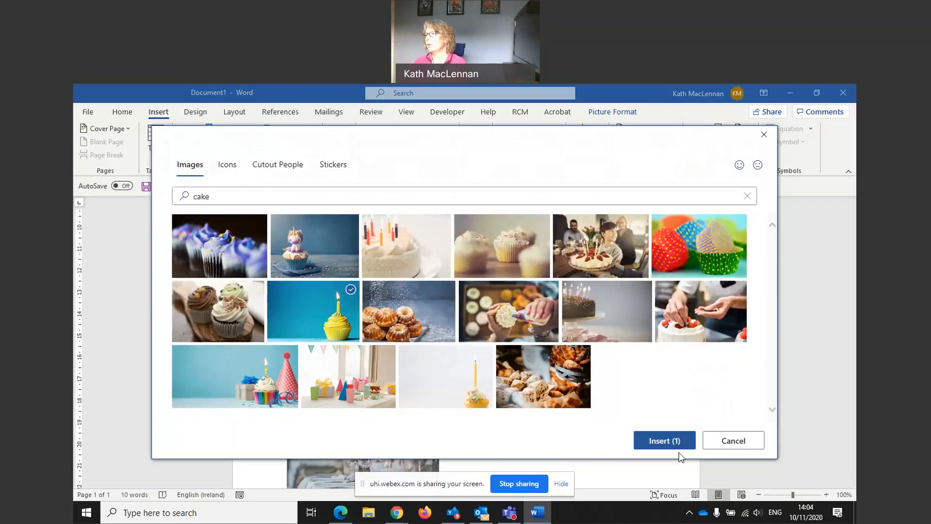
left_click(664, 441)
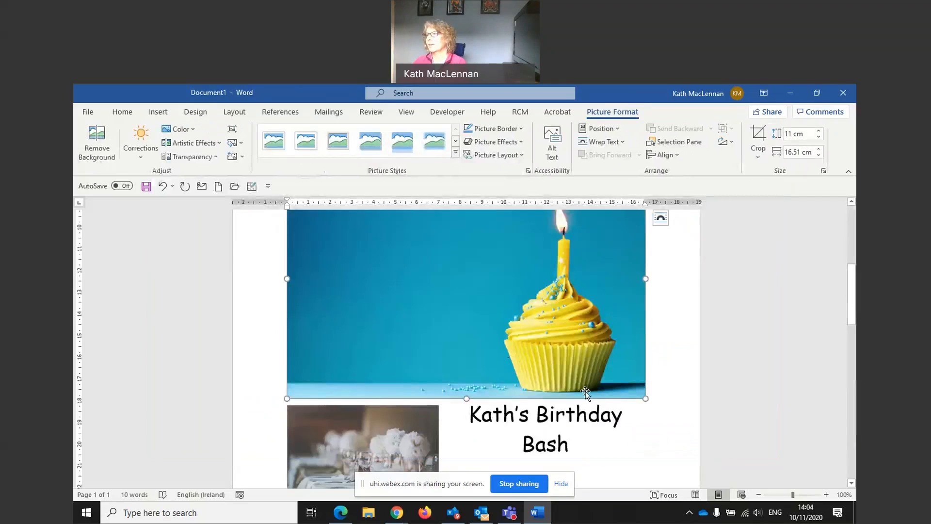
left_click_drag(645, 397, 419, 254)
scroll(419, 254, "up", 2)
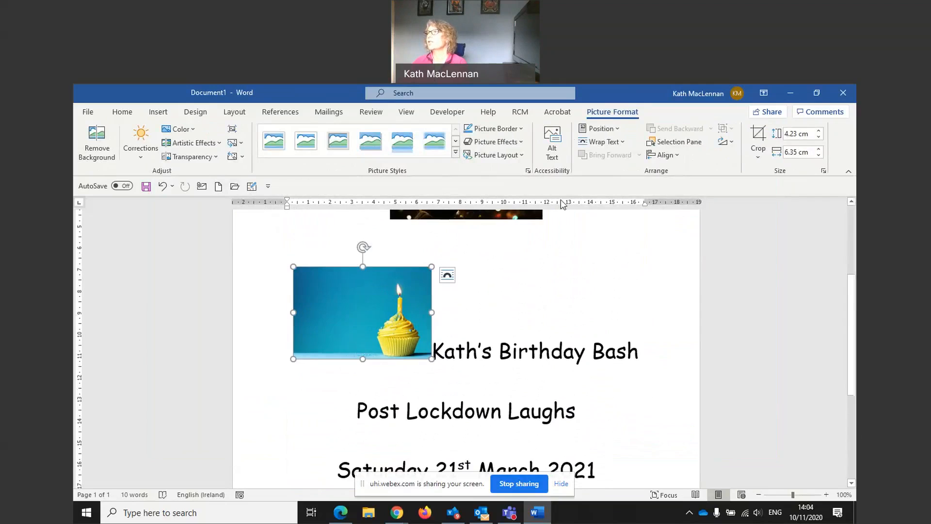
Position the cupcake photo at the bottom right with text wrapping and enlarge it slightly
left_click(600, 129)
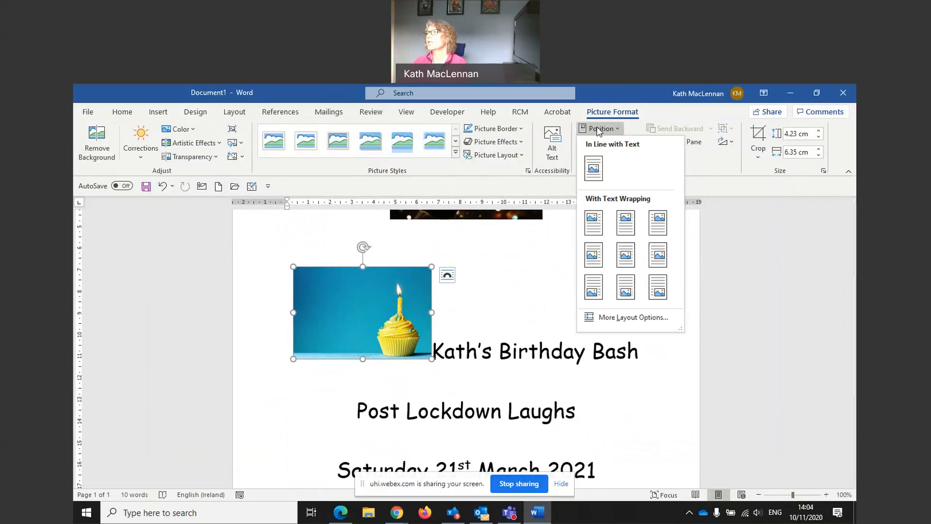
left_click(659, 287)
scroll(631, 296, "down", 5)
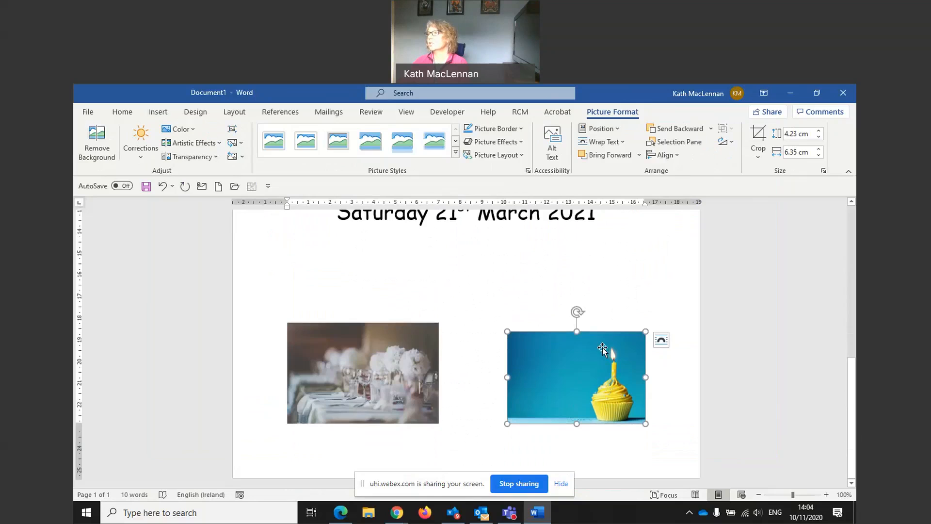
left_click_drag(645, 333, 654, 322)
left_click(487, 302)
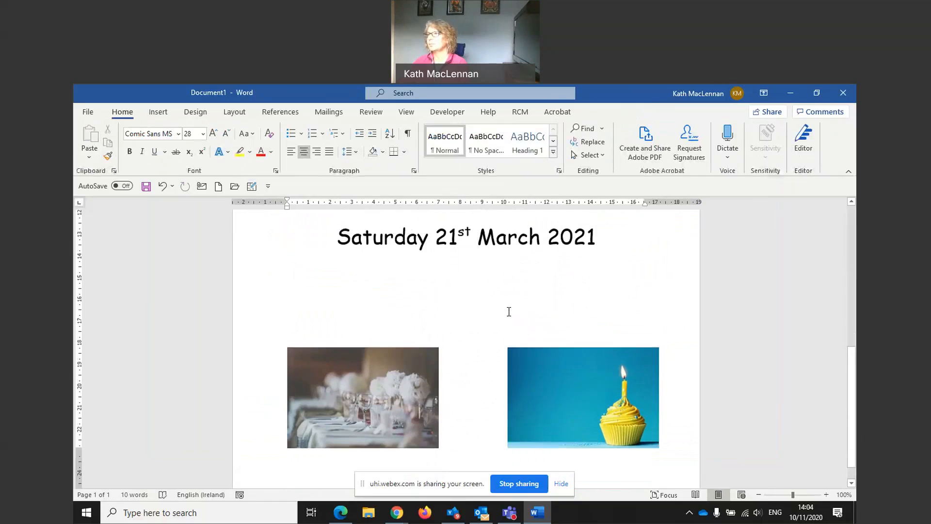
Apply the blue filled text effect to the Kath's Birthday Bash title
scroll(508, 310, "up", 6)
scroll(507, 313, "down", 3)
scroll(509, 316, "up", 1)
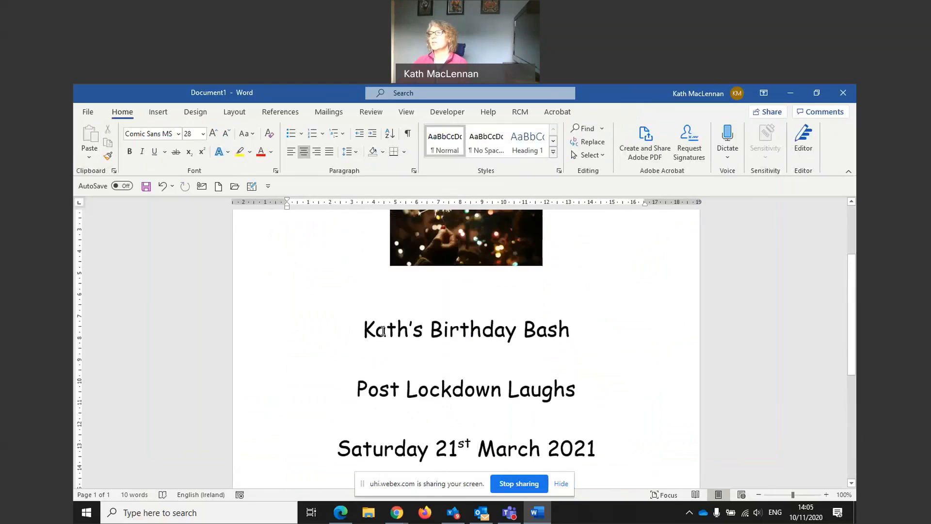
left_click_drag(365, 330, 588, 329)
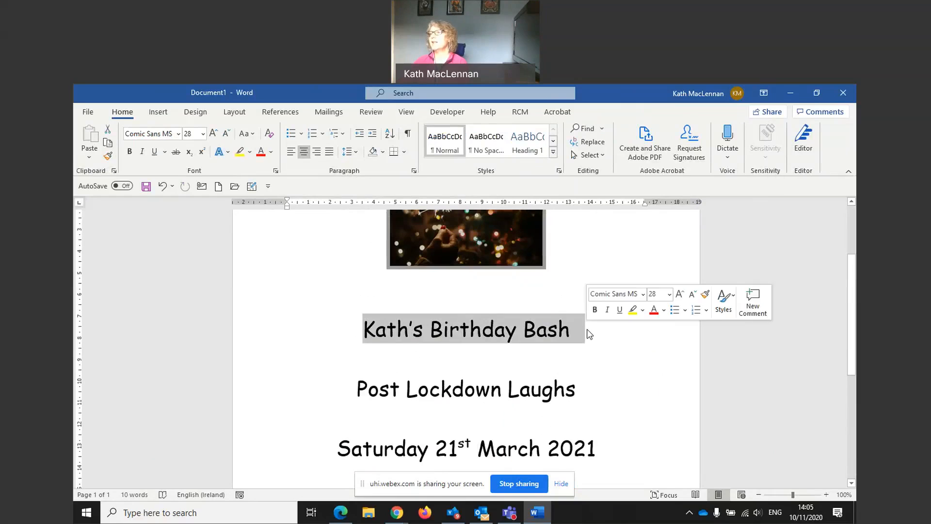
left_click(228, 150)
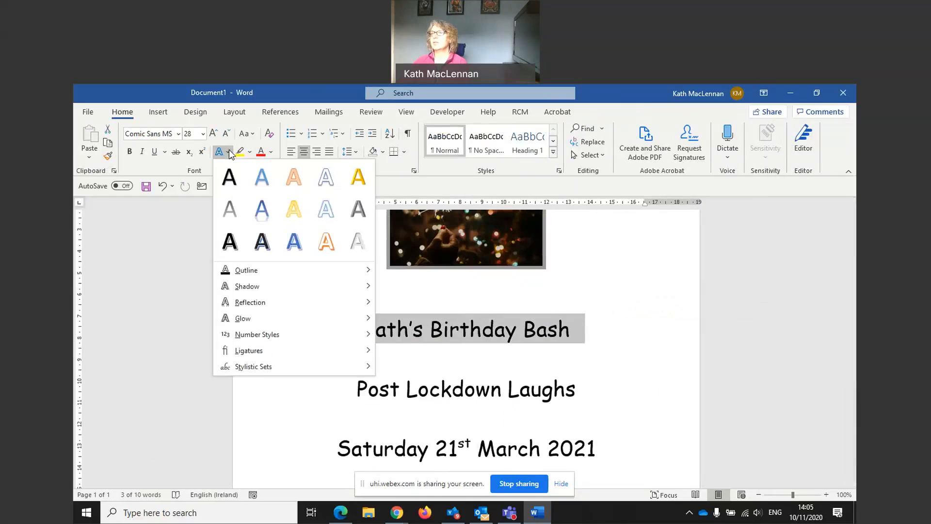
mouse_move(244, 291)
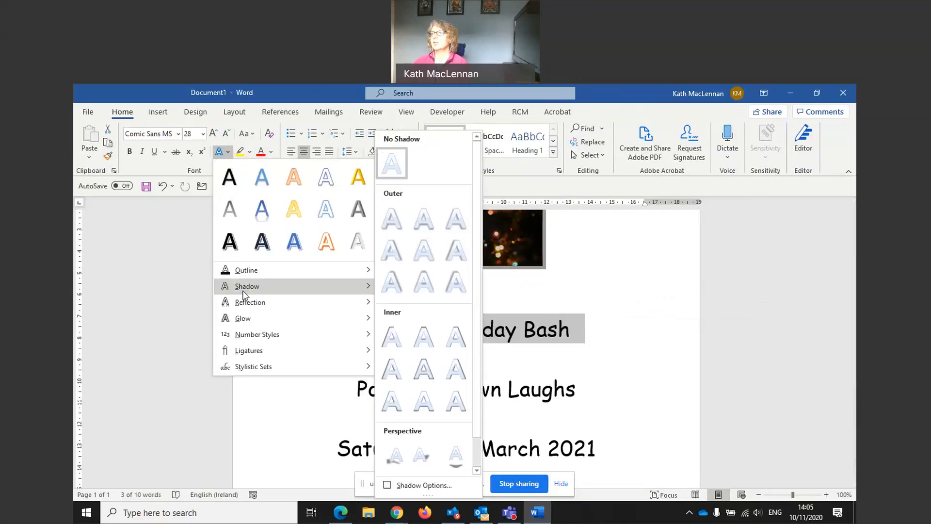
left_click(289, 245)
left_click(347, 359)
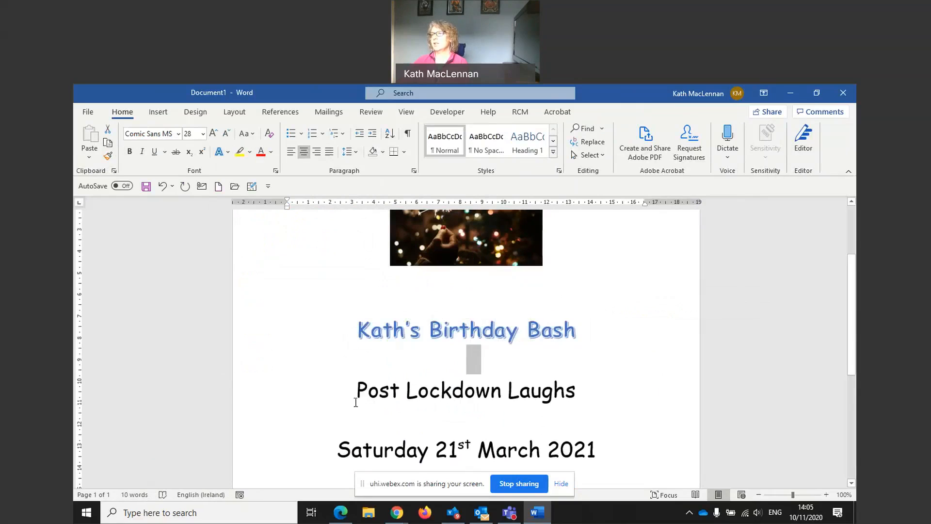
Colour the subtitle and date lines purple
left_click_drag(358, 391, 598, 449)
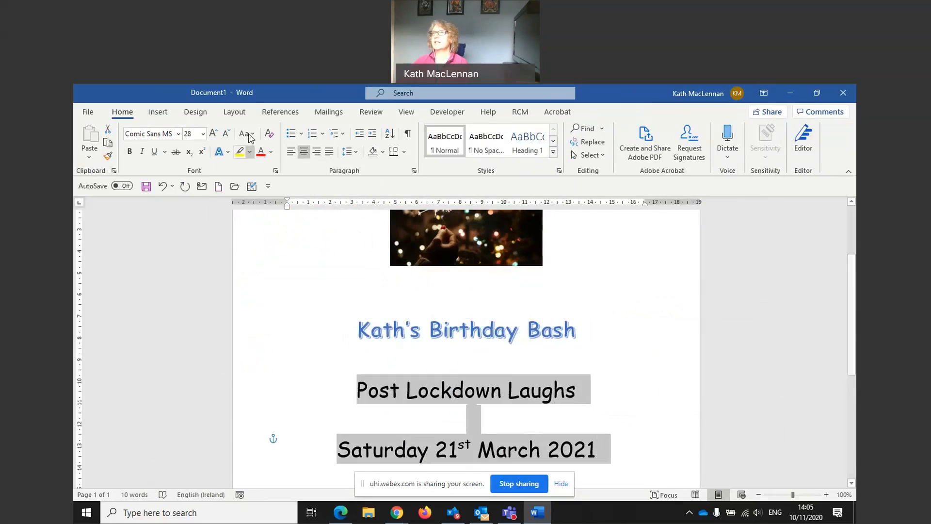
left_click(271, 151)
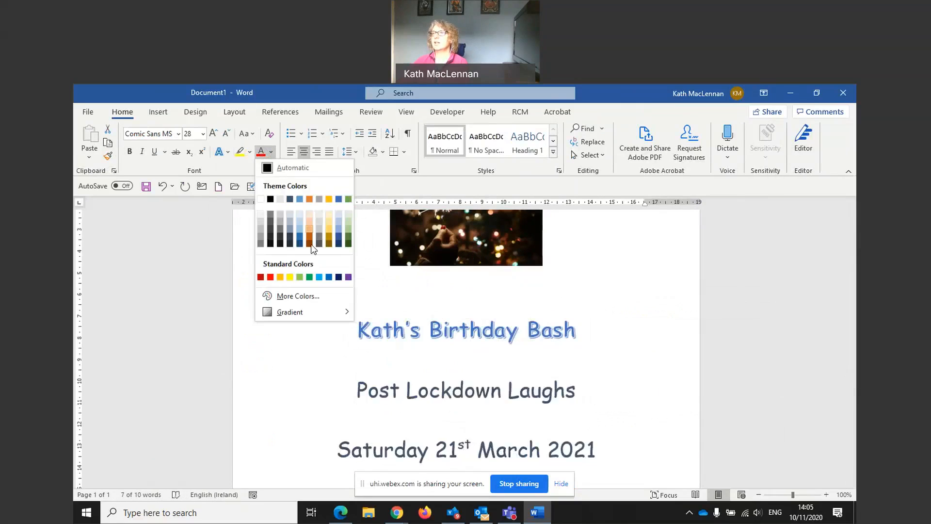
left_click(348, 278)
left_click(638, 351)
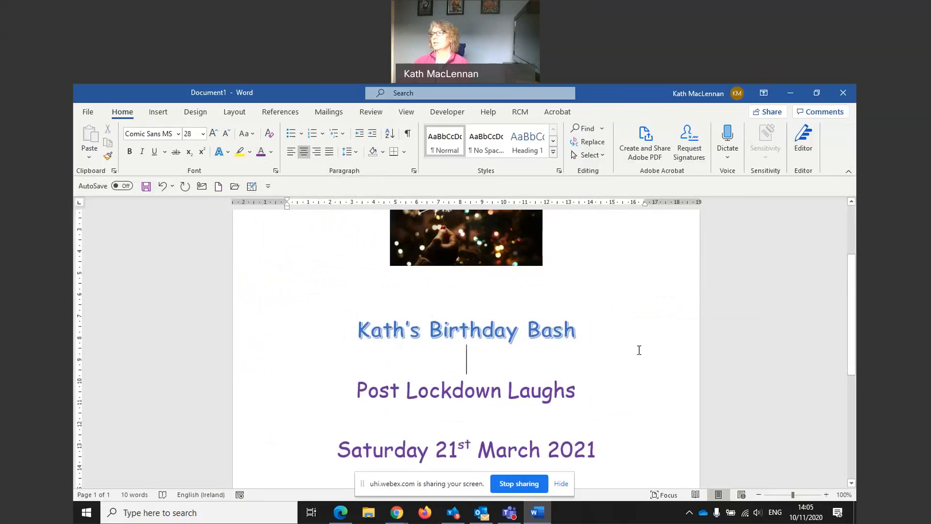
Add a new centred line reading Ritz Hotel, 2pm below the date
scroll(635, 350, "up", 2)
scroll(633, 349, "down", 5)
scroll(632, 349, "down", 3)
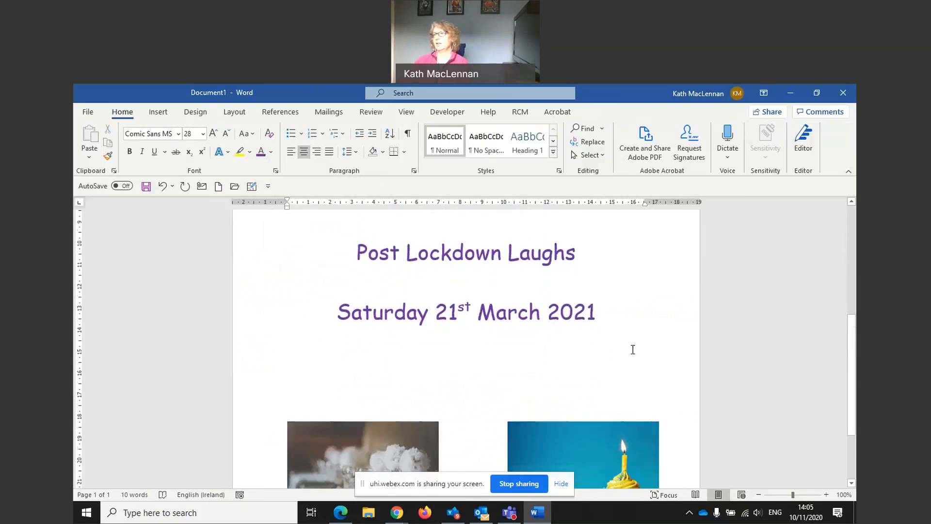
scroll(631, 349, "up", 2)
scroll(611, 333, "up", 1)
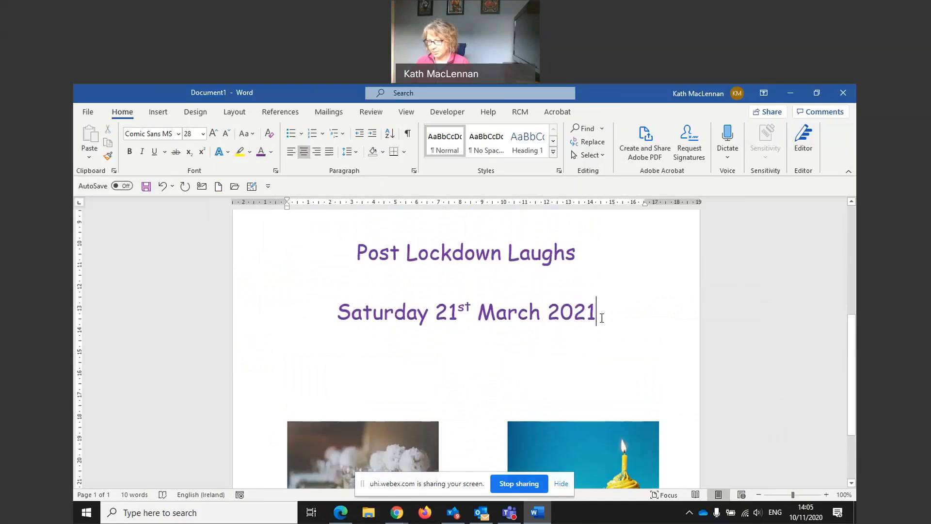
key("Return")
type("R")
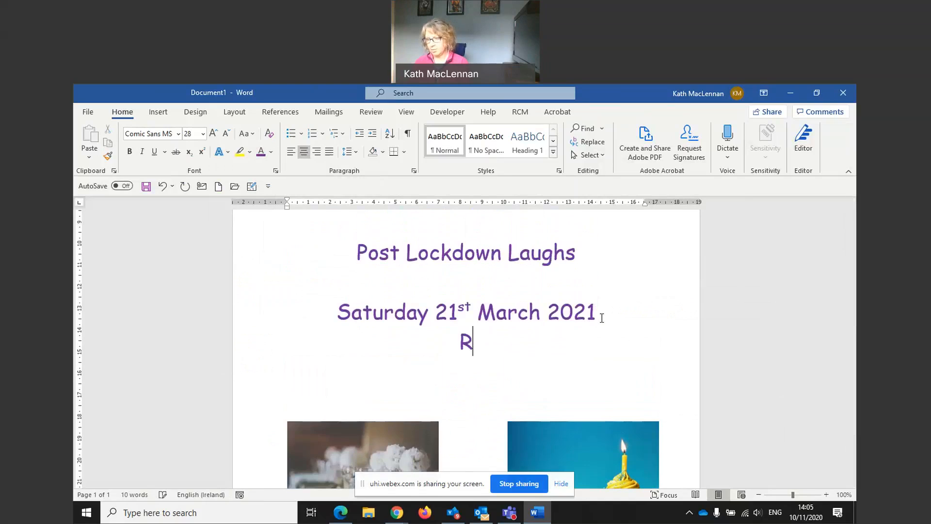
type("itz Hote")
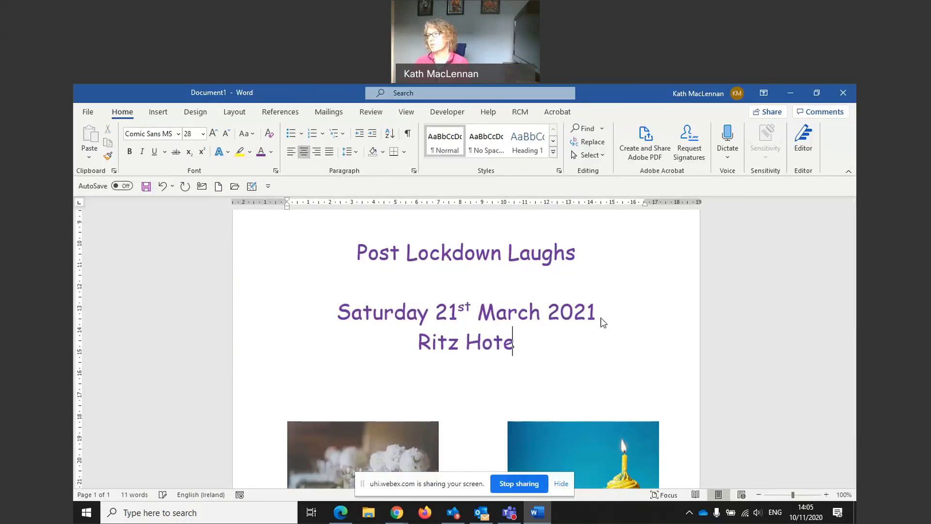
type("l, 2pm")
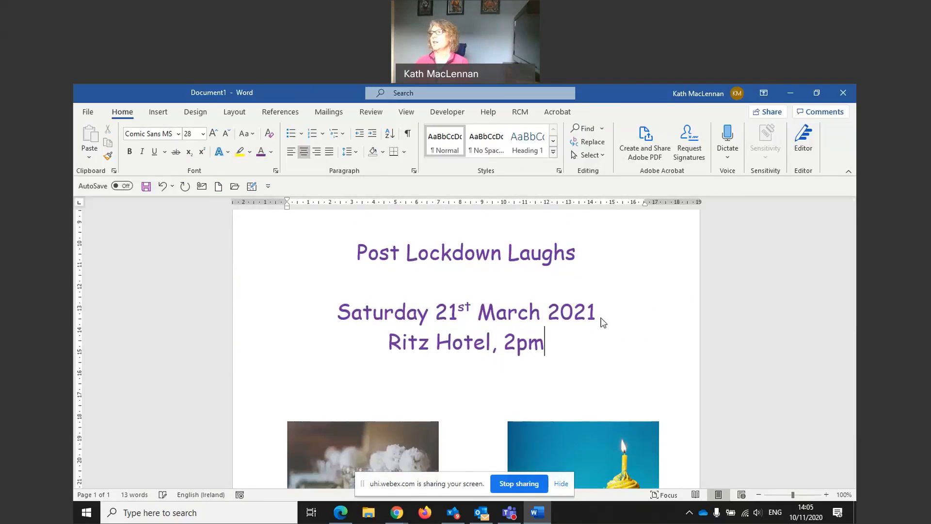
Add a purple wavy-line box page border to the whole document
scroll(507, 331, "up", 2)
scroll(504, 333, "down", 2)
scroll(505, 333, "up", 2)
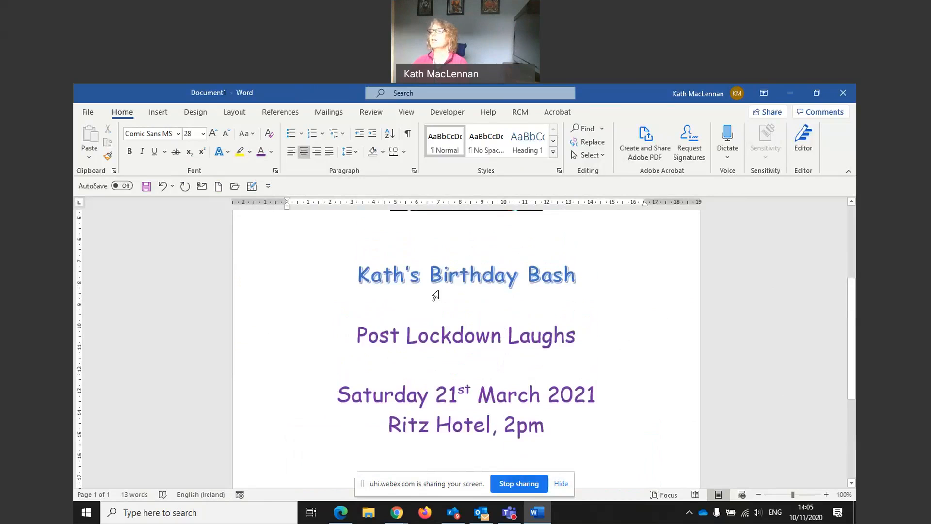
scroll(433, 292, "up", 2)
scroll(415, 290, "up", 2)
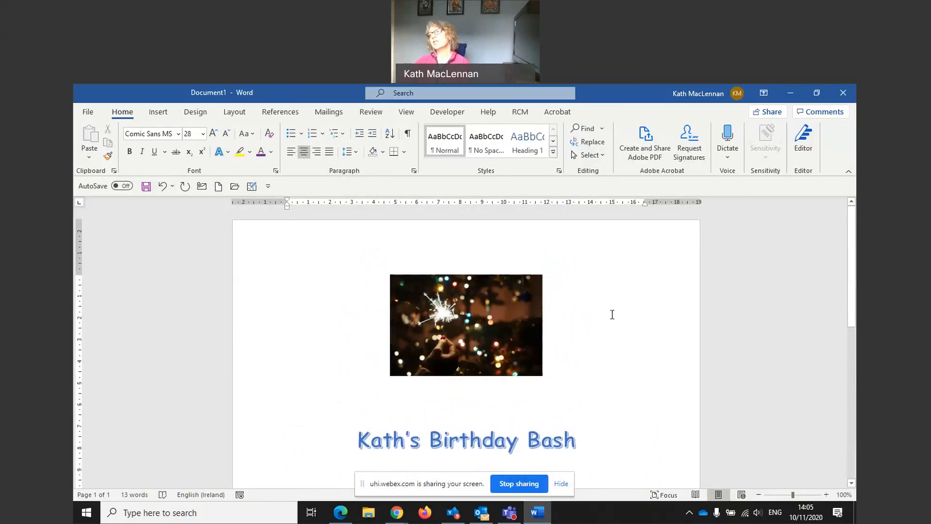
scroll(593, 365, "down", 8)
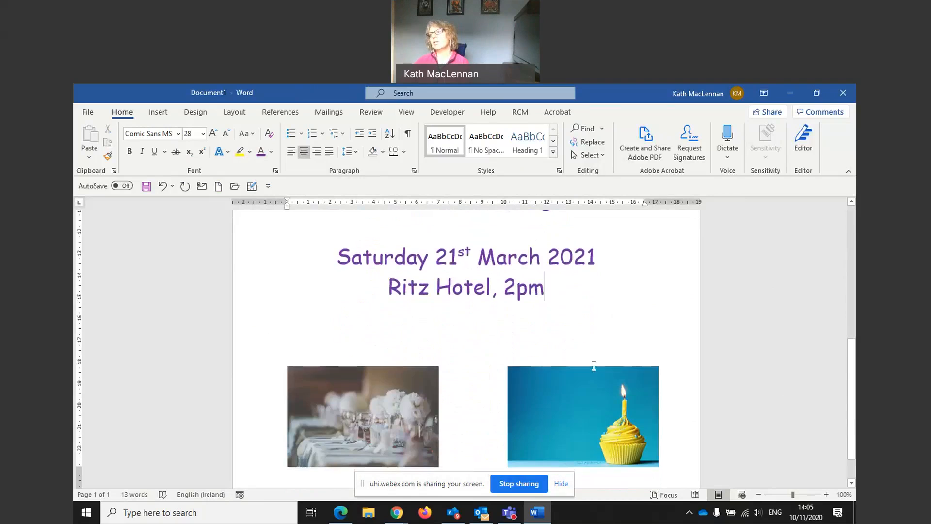
scroll(572, 338, "up", 5)
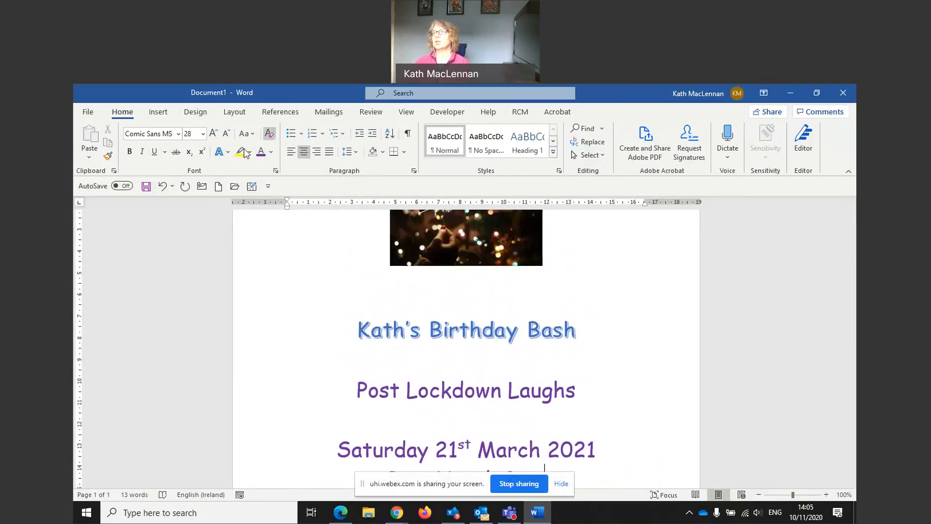
left_click(200, 115)
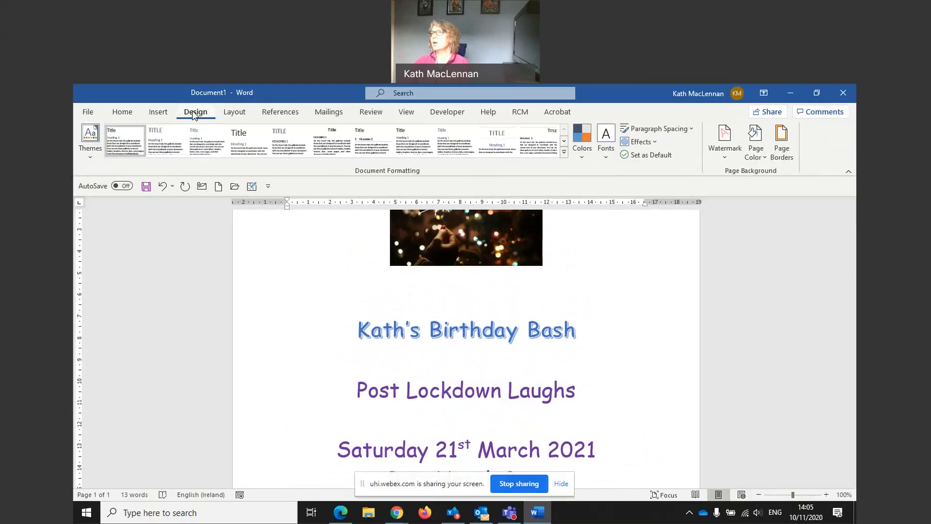
left_click(781, 146)
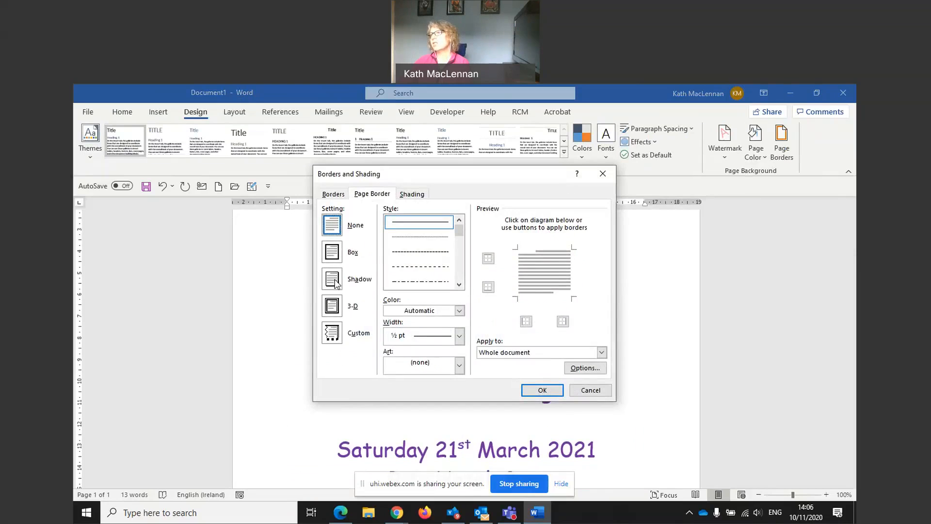
left_click(334, 253)
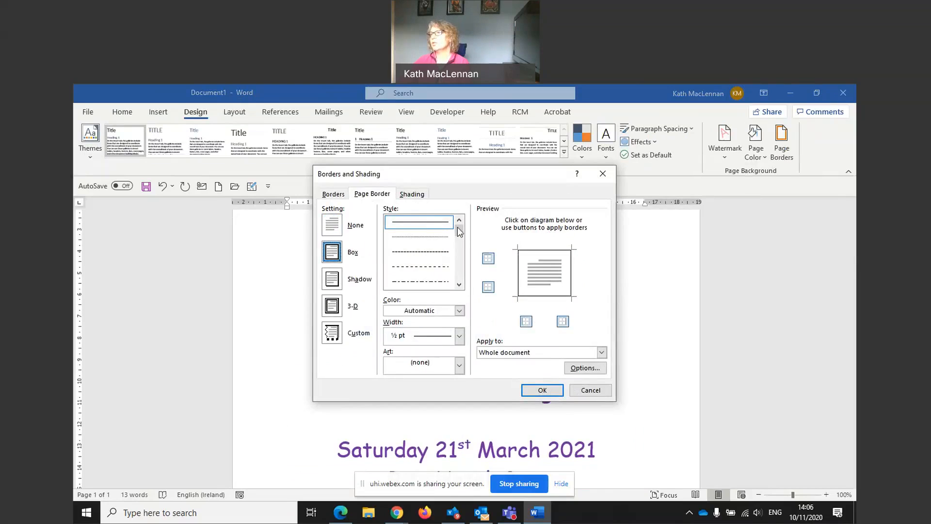
left_click_drag(460, 231, 461, 263)
left_click(443, 283)
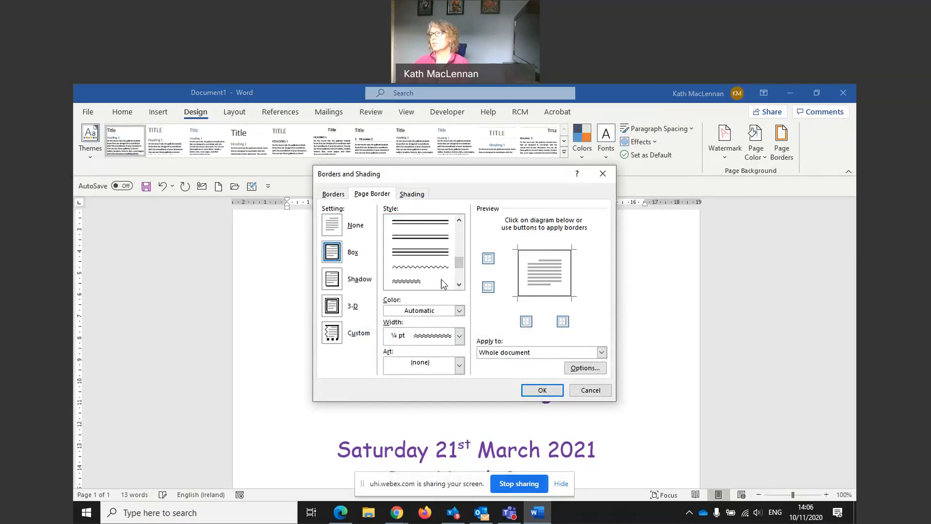
left_click(459, 312)
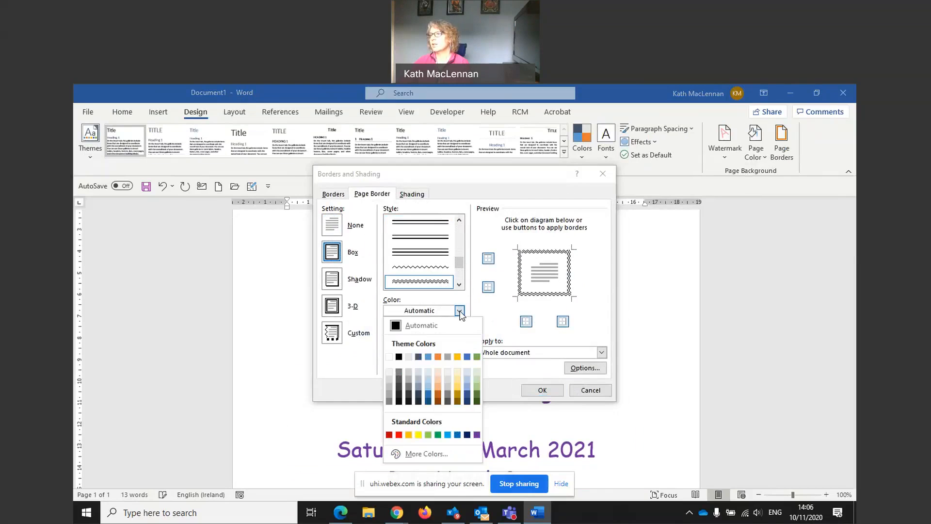
left_click(476, 434)
left_click(542, 391)
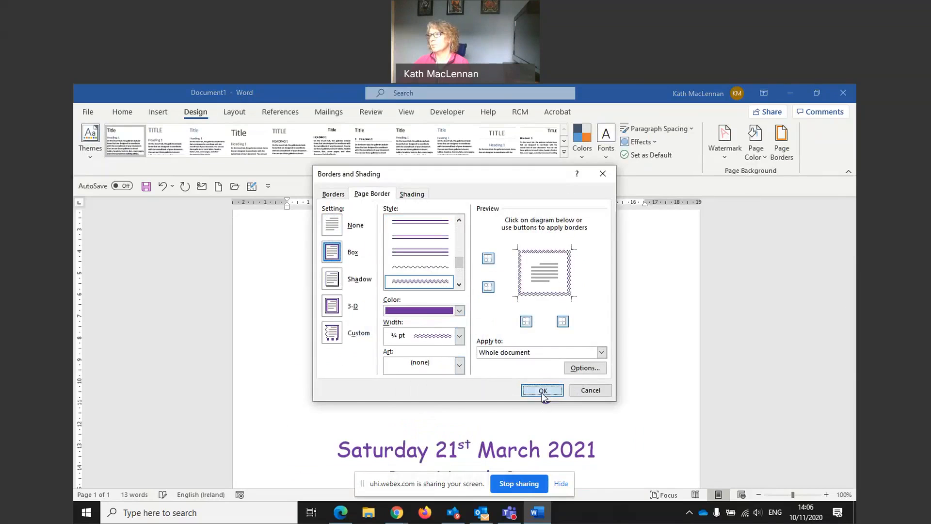
Zoom out to review the whole invitation page with its border and pictures
scroll(578, 373, "down", 5)
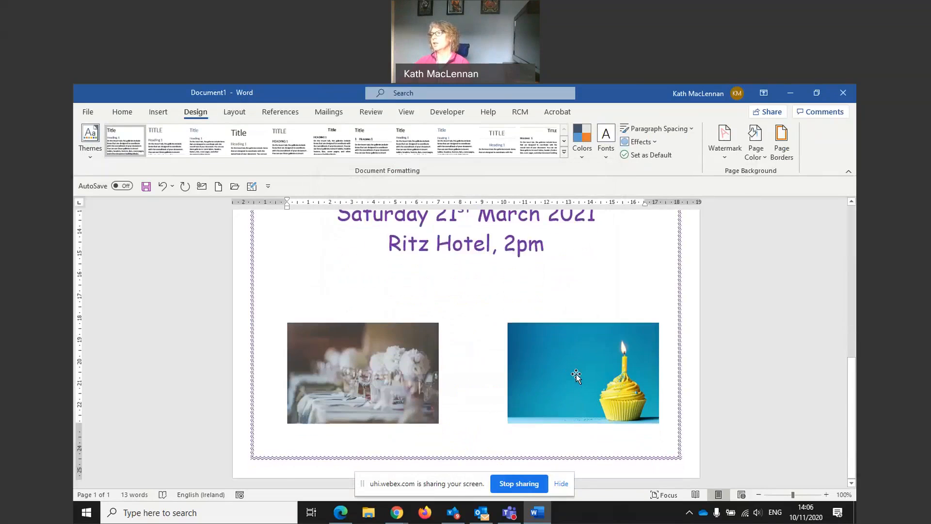
scroll(573, 374, "up", 7)
scroll(560, 365, "down", 5)
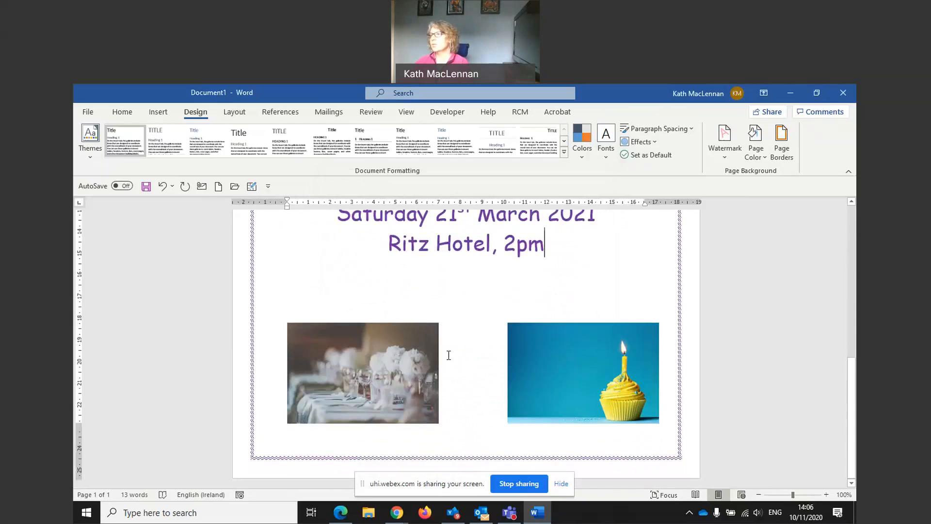
left_click(781, 495)
left_click_drag(781, 495, 775, 496)
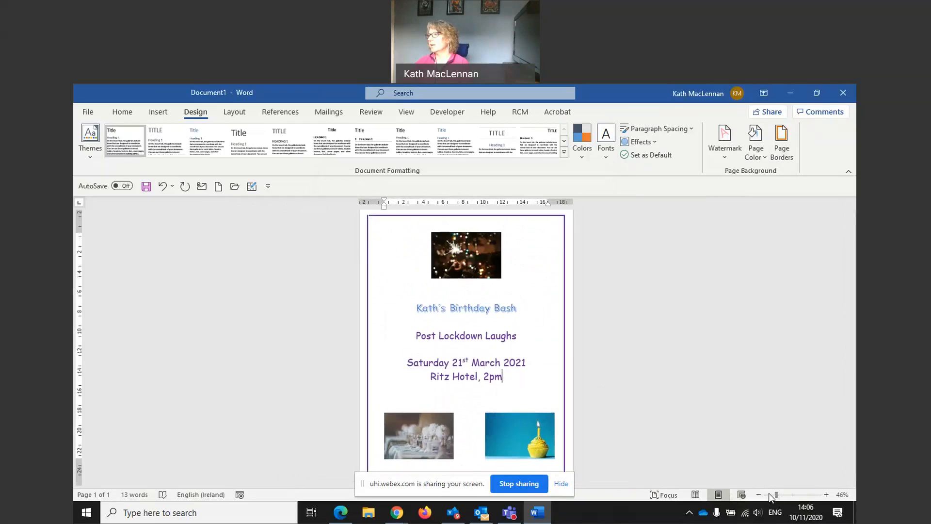
left_click(771, 494)
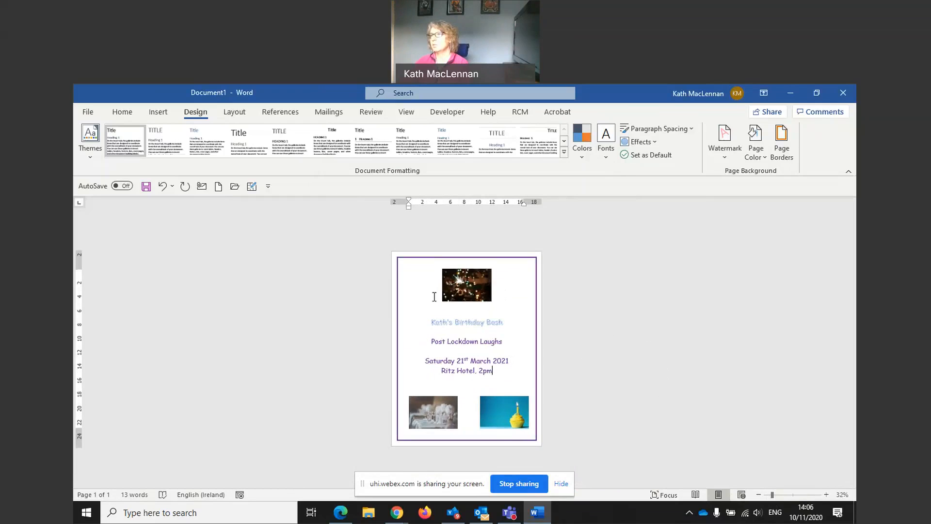
left_click(517, 484)
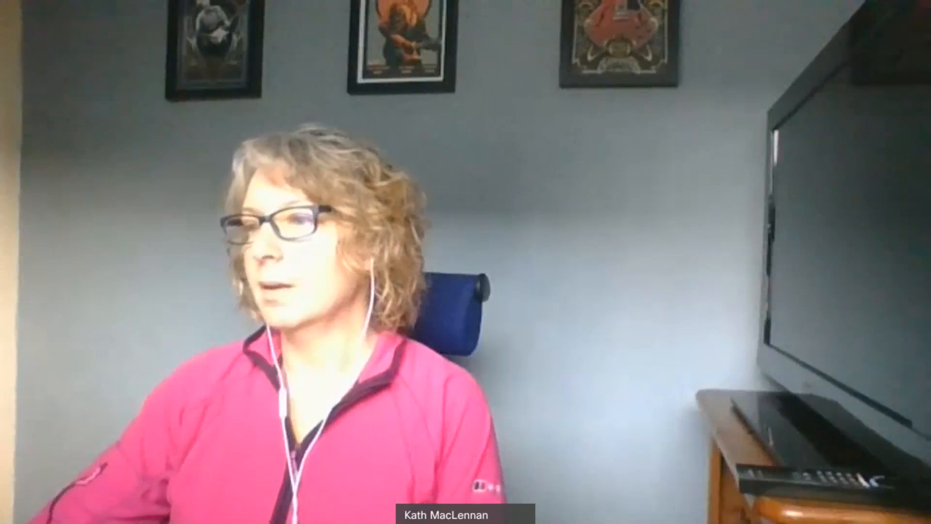